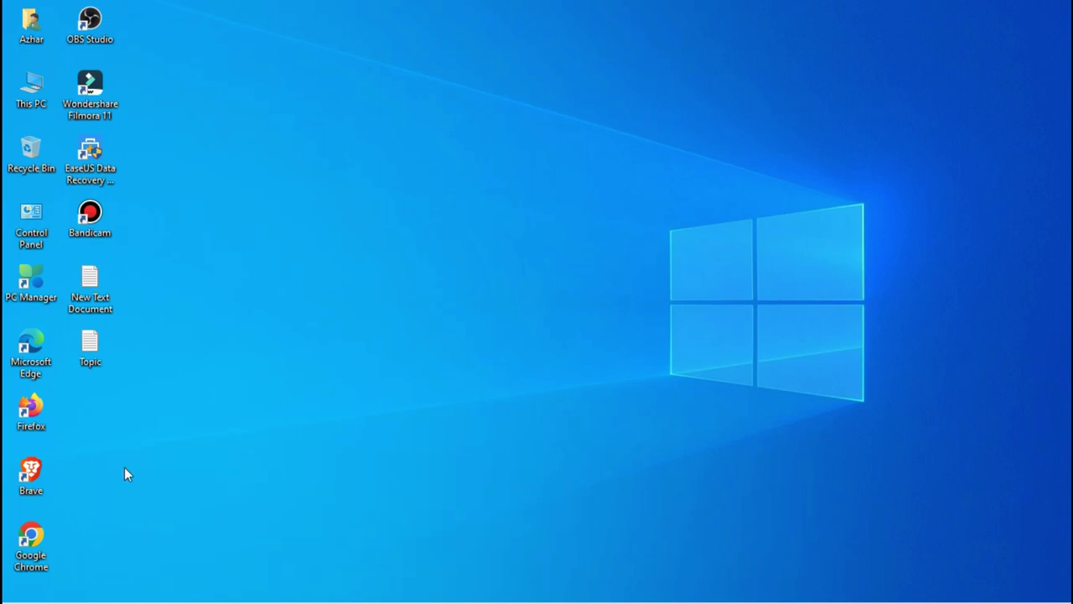
Step: Open Firefox, search the web for "virtualbox" and open the Oracle VM VirtualBox website
double_click(31, 409)
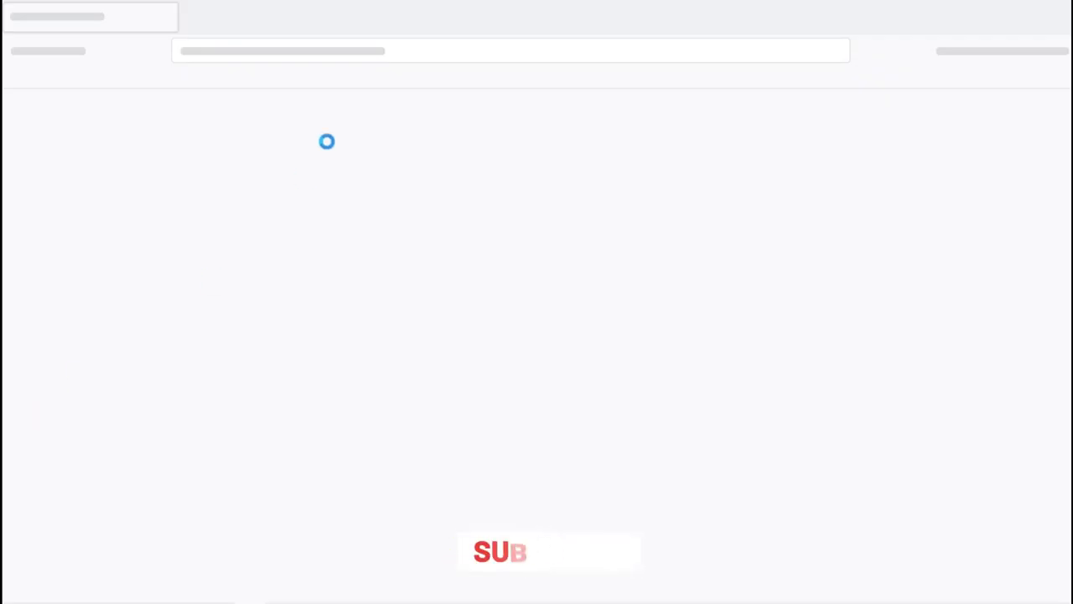
left_click(325, 44)
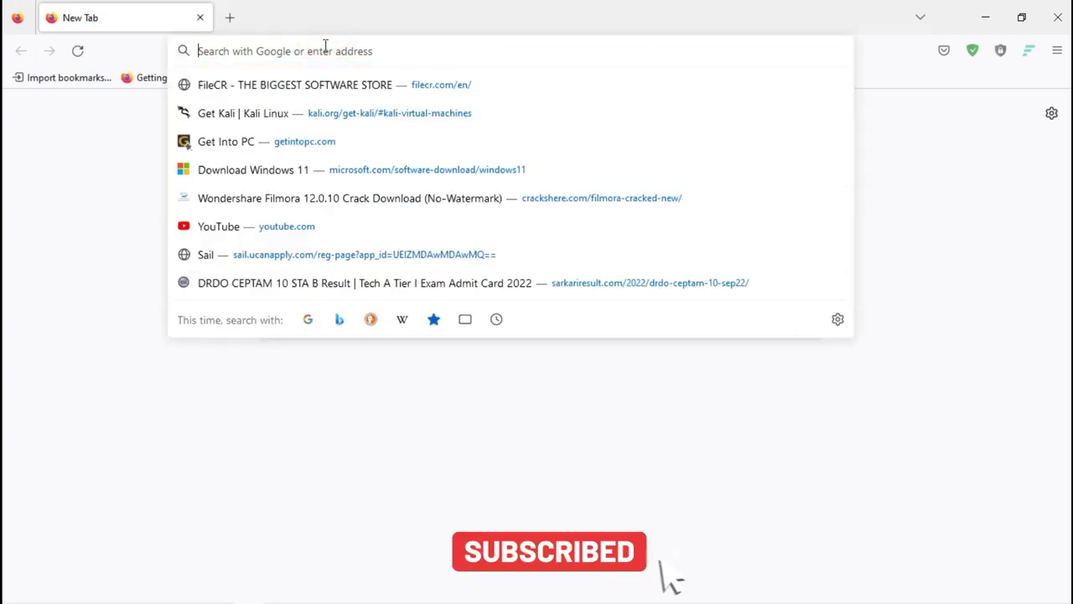
type("vir")
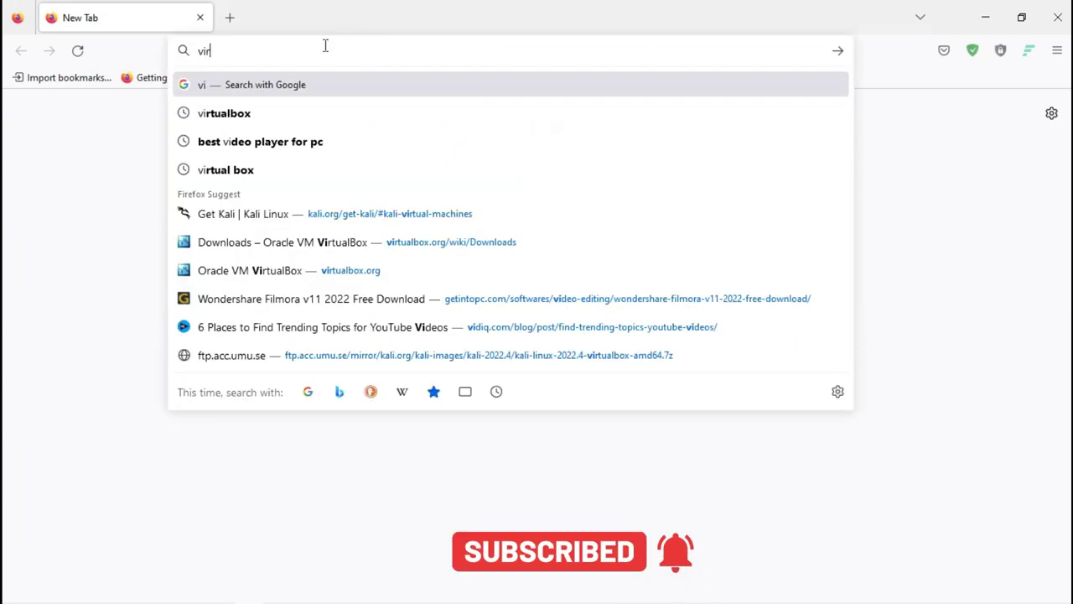
type("tualbox")
key("Return")
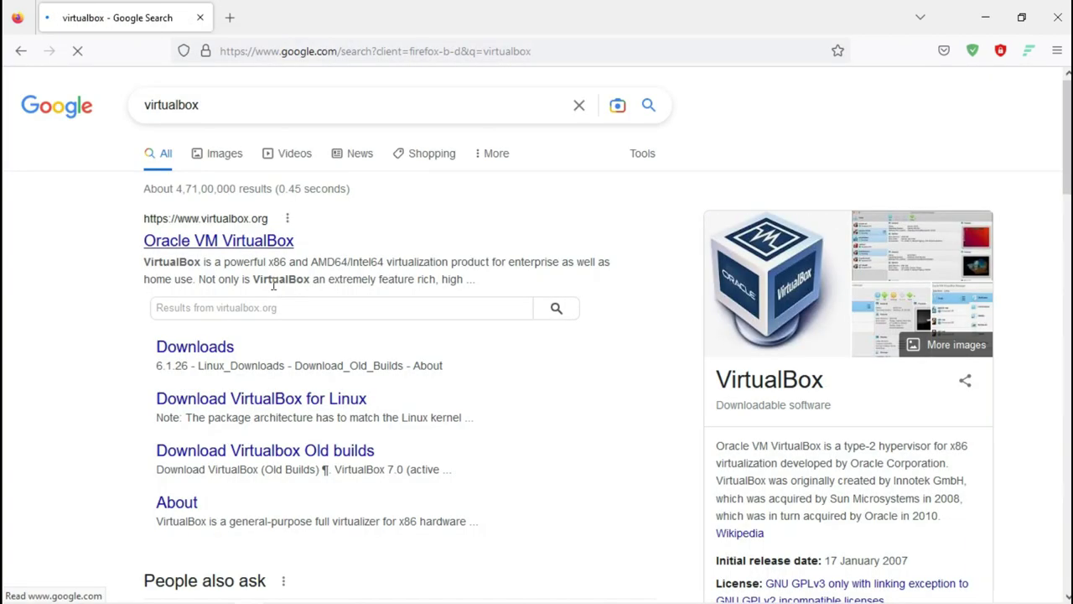
left_click(233, 245)
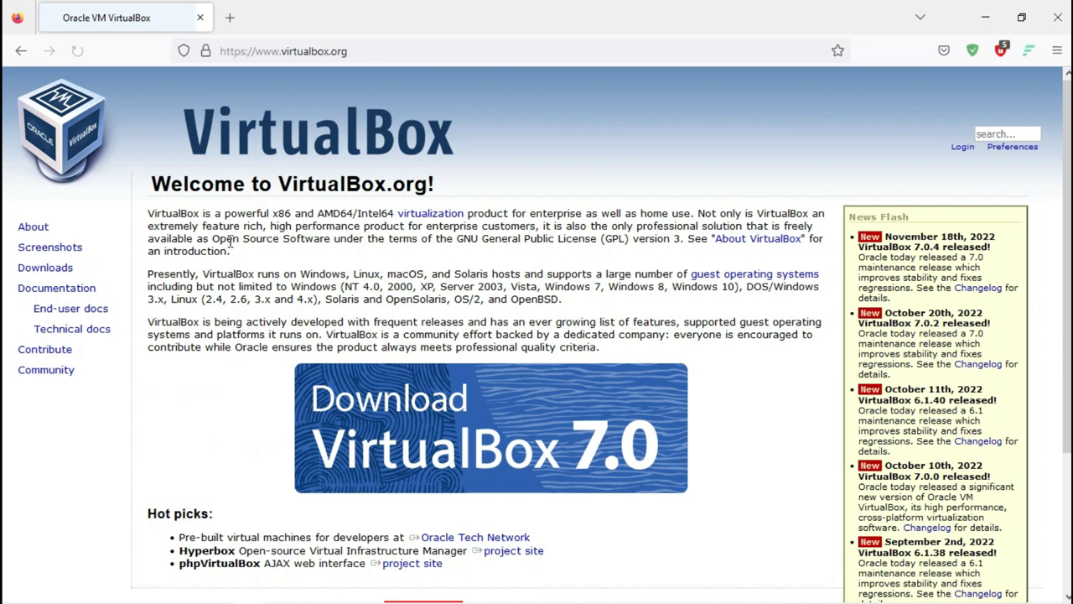
Step: Start the Windows hosts package download from the VirtualBox 7.0 download page, and minimize the browser
left_click(484, 438)
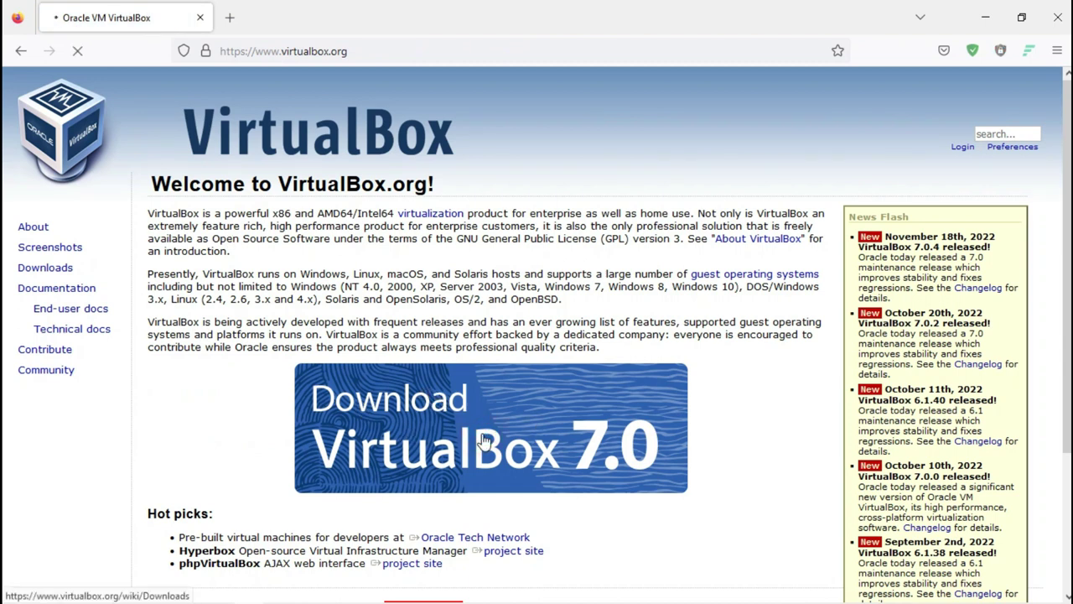
scroll(484, 438, "down", 2)
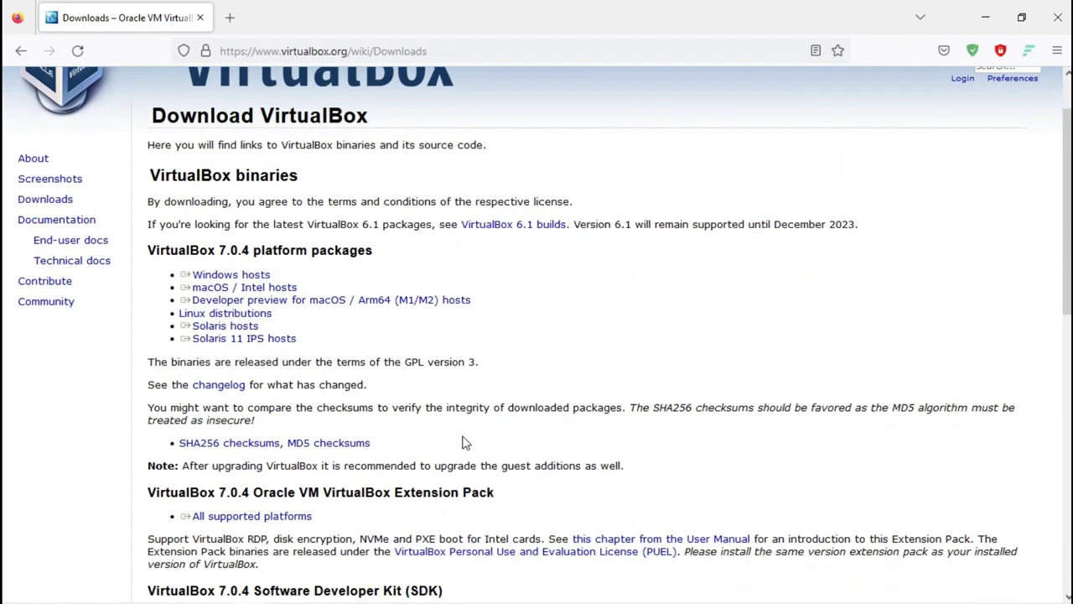
left_click(219, 276)
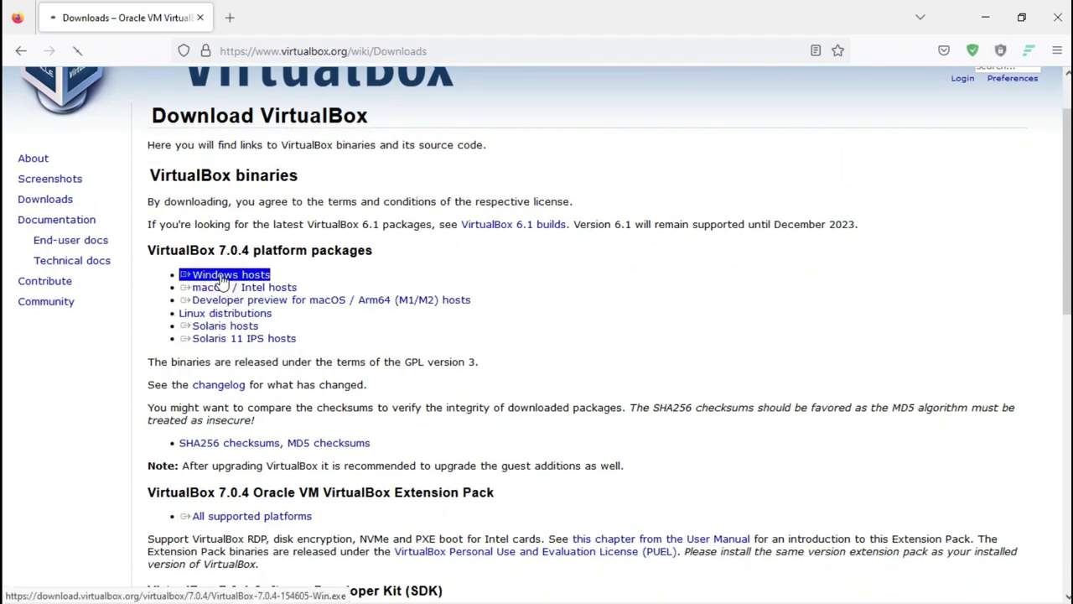
right_click(676, 92)
left_click(686, 103)
left_click(975, 91)
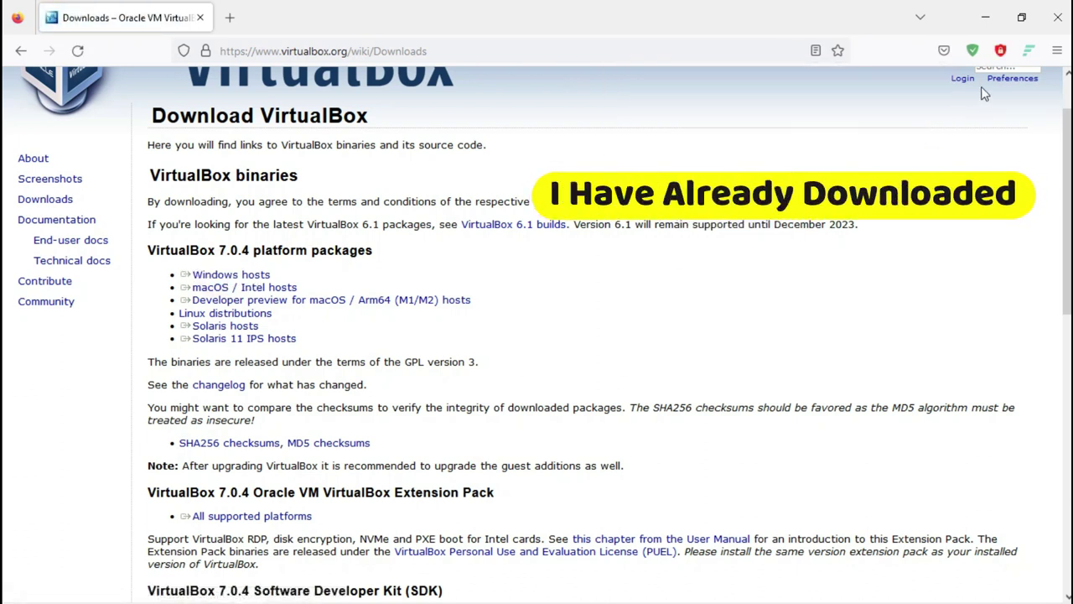
left_click(996, 27)
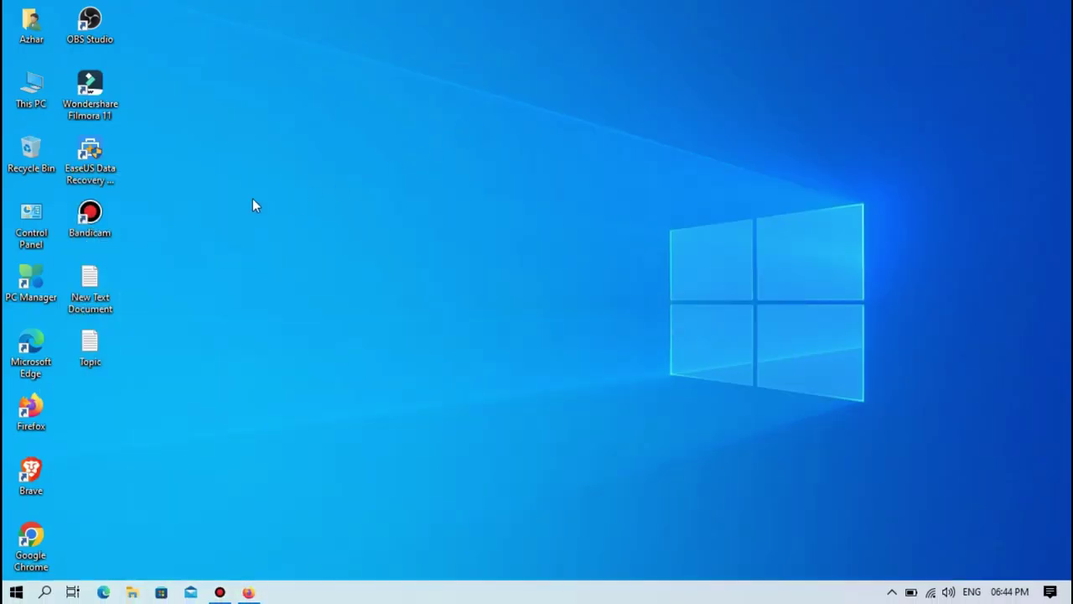
Step: Run the VirtualBox-7.0.4-154605-Win installer from this PC's Downloads folder
double_click(30, 93)
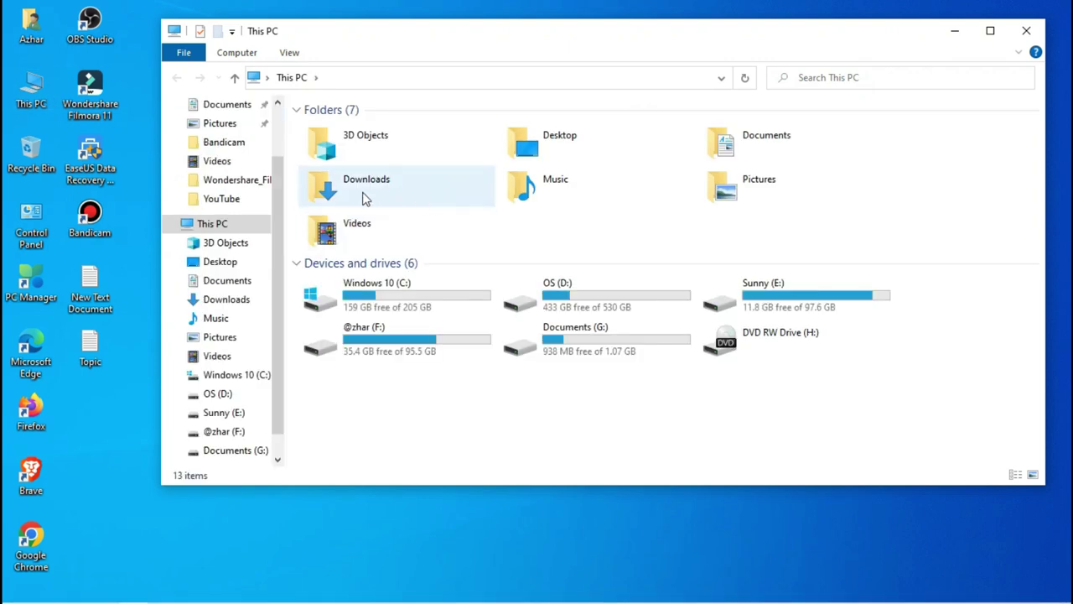
double_click(365, 198)
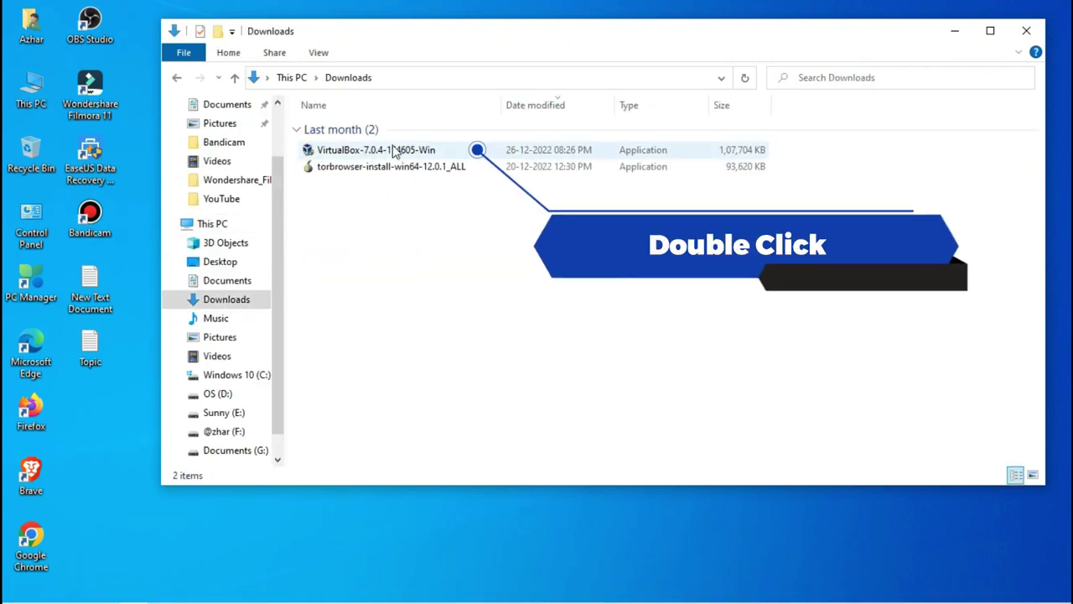
double_click(393, 153)
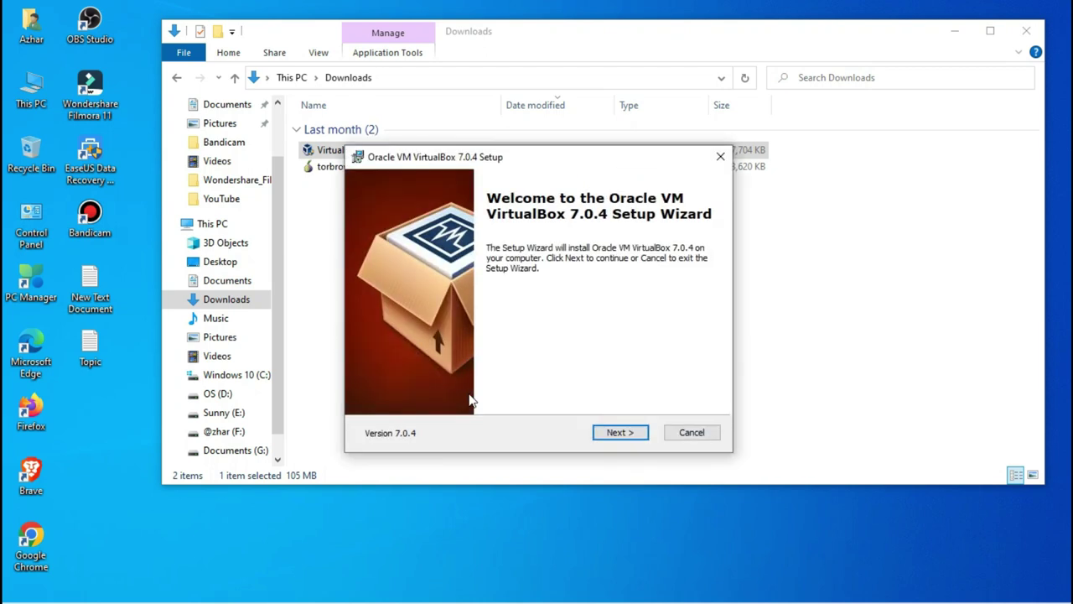
Step: Install VirtualBox 7.0.4 with the default features and location, proceeding past the missing Python dependencies, and finish the setup wizard
left_click(603, 438)
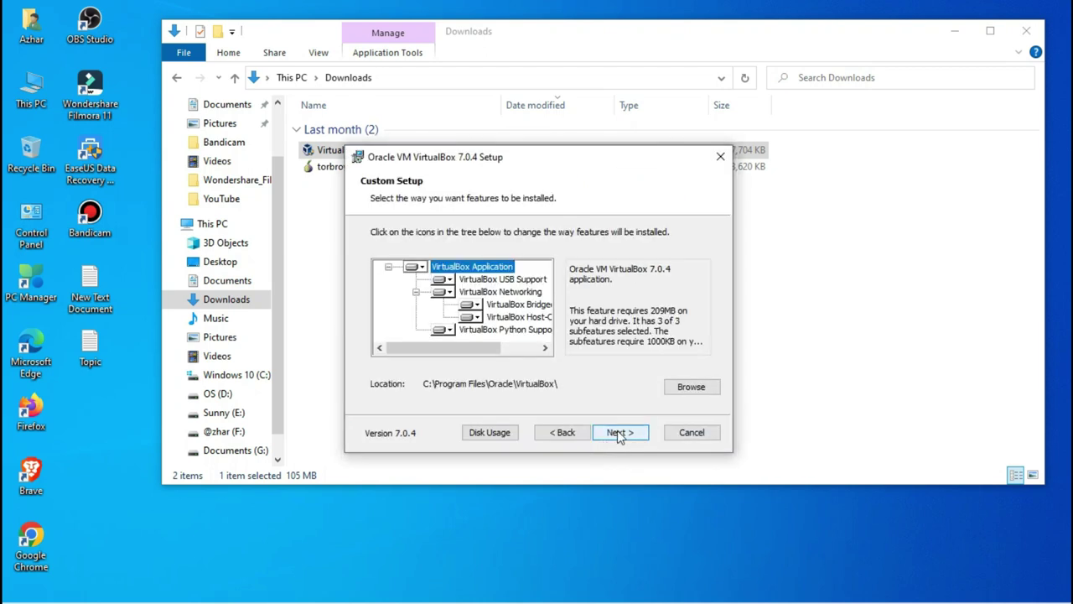
left_click(619, 435)
left_click(619, 434)
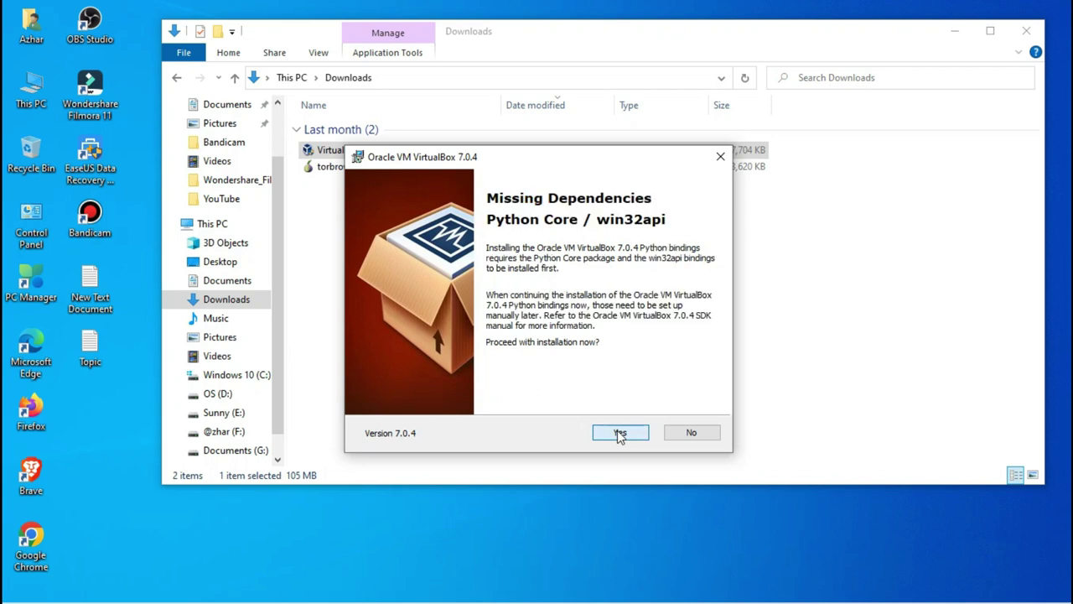
left_click(619, 434)
left_click(618, 434)
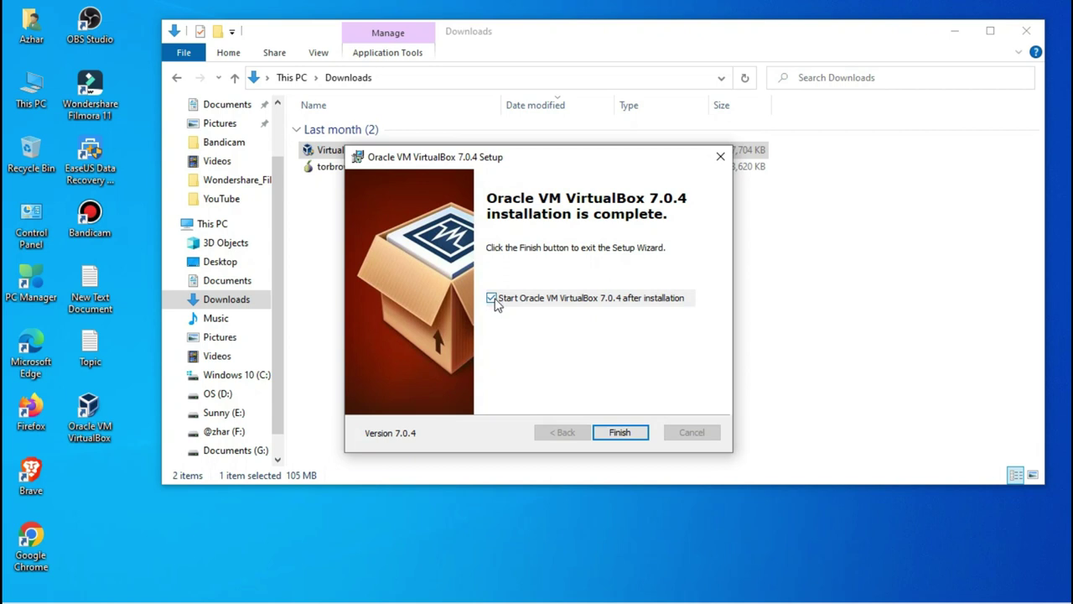
left_click(618, 434)
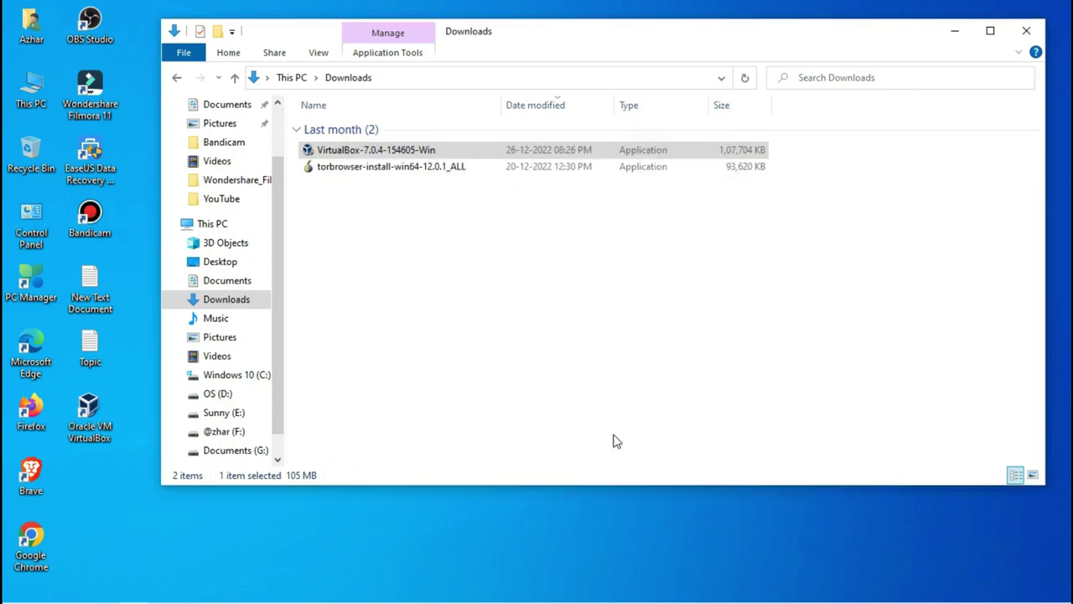
Step: Close the Downloads folder, launch Oracle VM VirtualBox from the desktop to view its manager window, and close it
left_click(1031, 31)
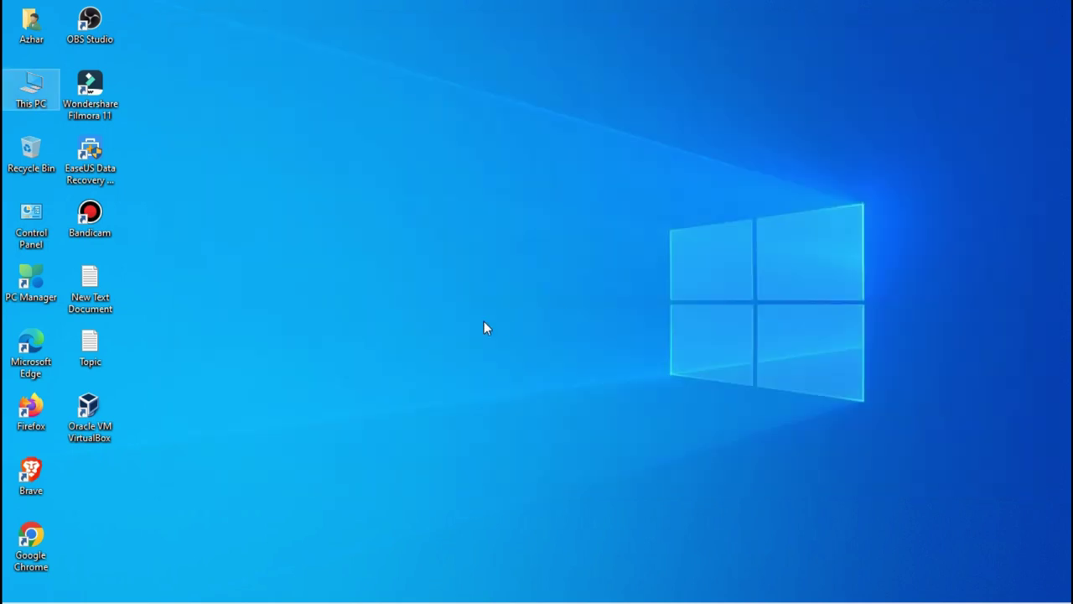
double_click(89, 411)
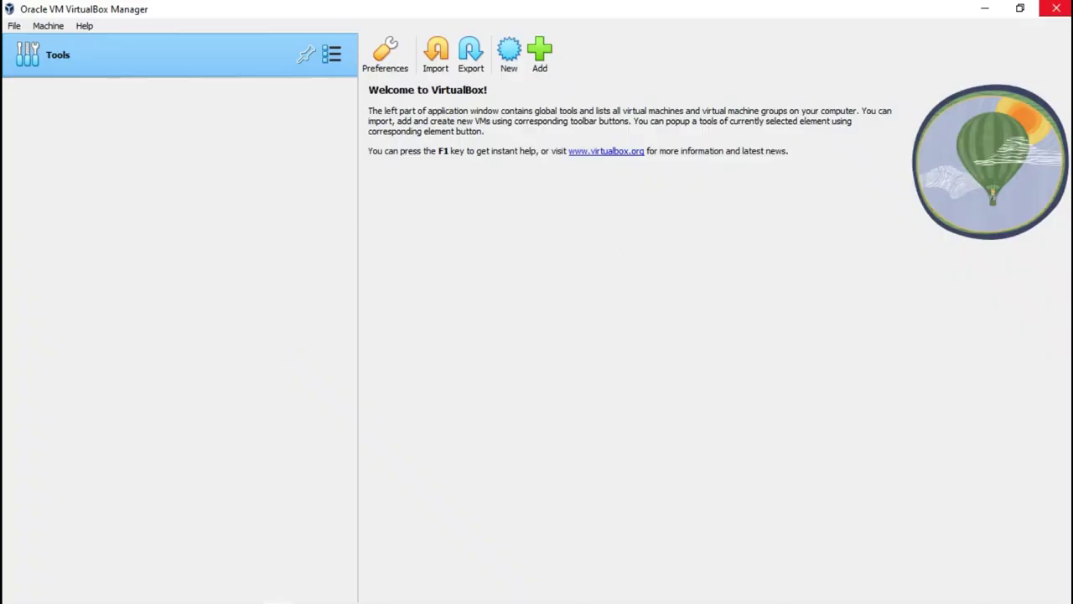
left_click(1057, 8)
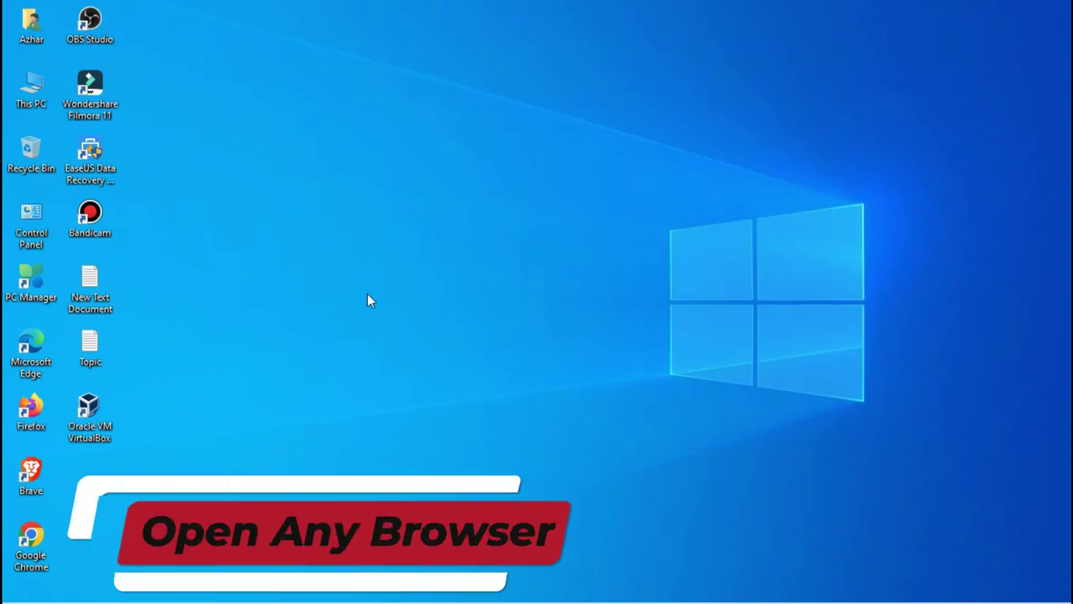
Step: Open Firefox, search the web for "windows 10" and open Microsoft's Download Windows 10 Disc Image (ISO File) page
double_click(31, 408)
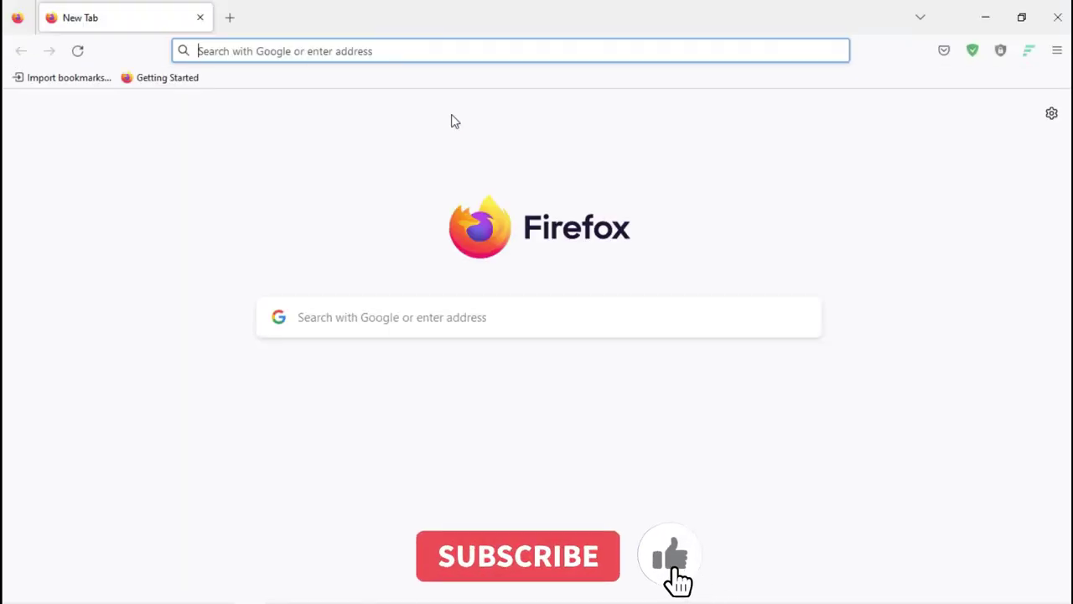
left_click(363, 52)
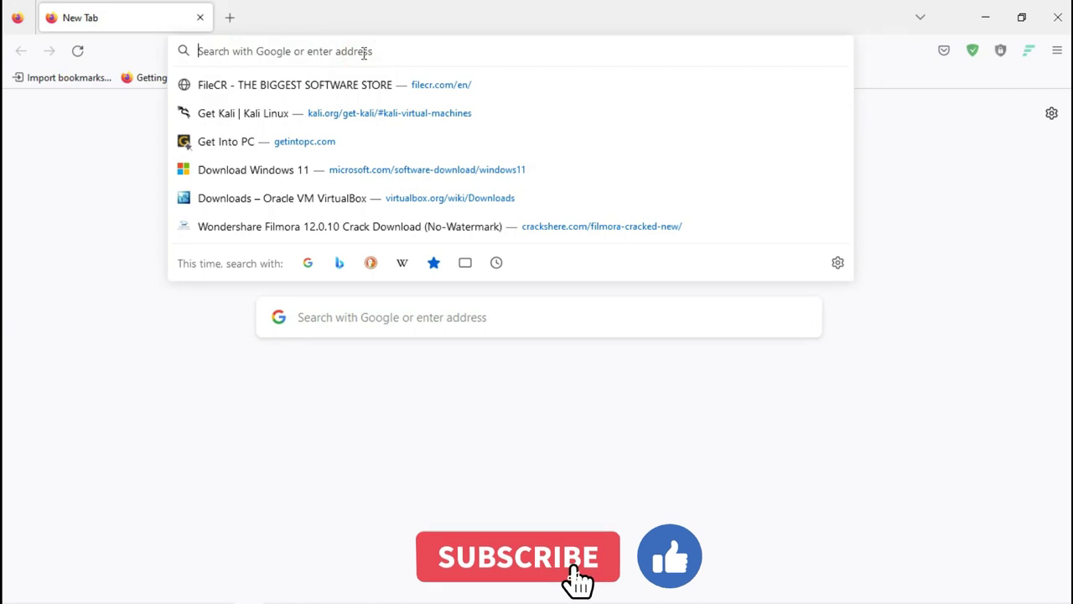
type("wino")
key("BackSpace")
type("dows 10")
key("Return")
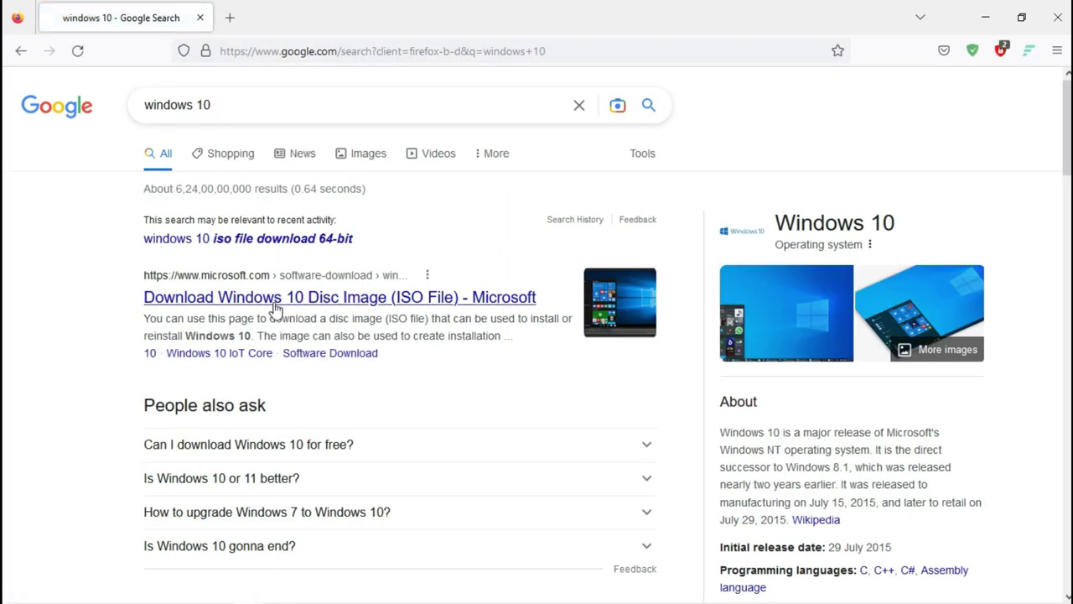
left_click(291, 296)
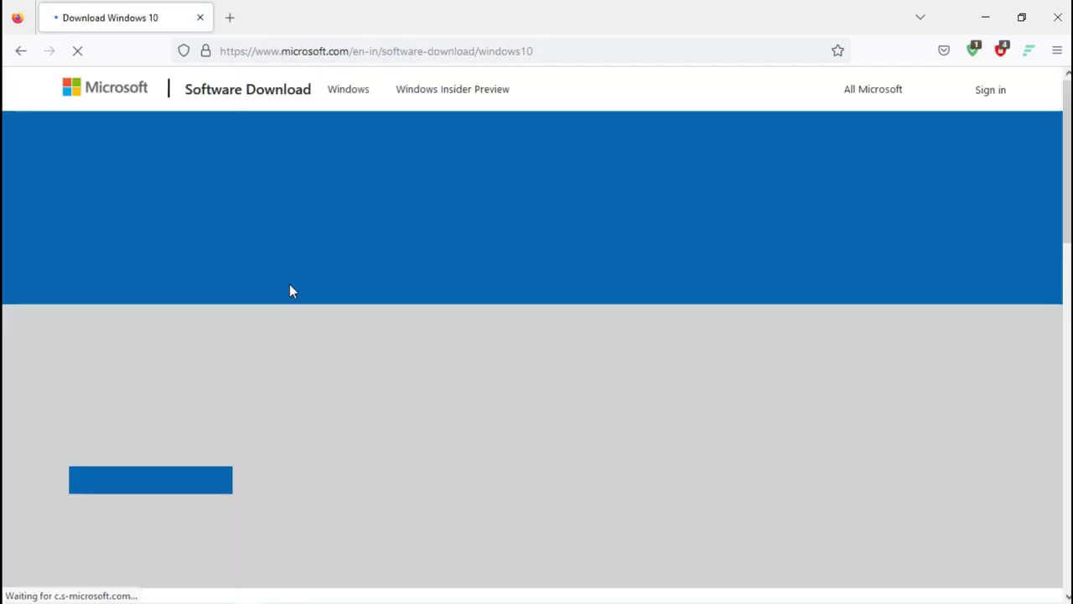
Step: Download the Windows 10 media creation tool from the installation media section and minimize the browser
scroll(291, 291, "down", 3)
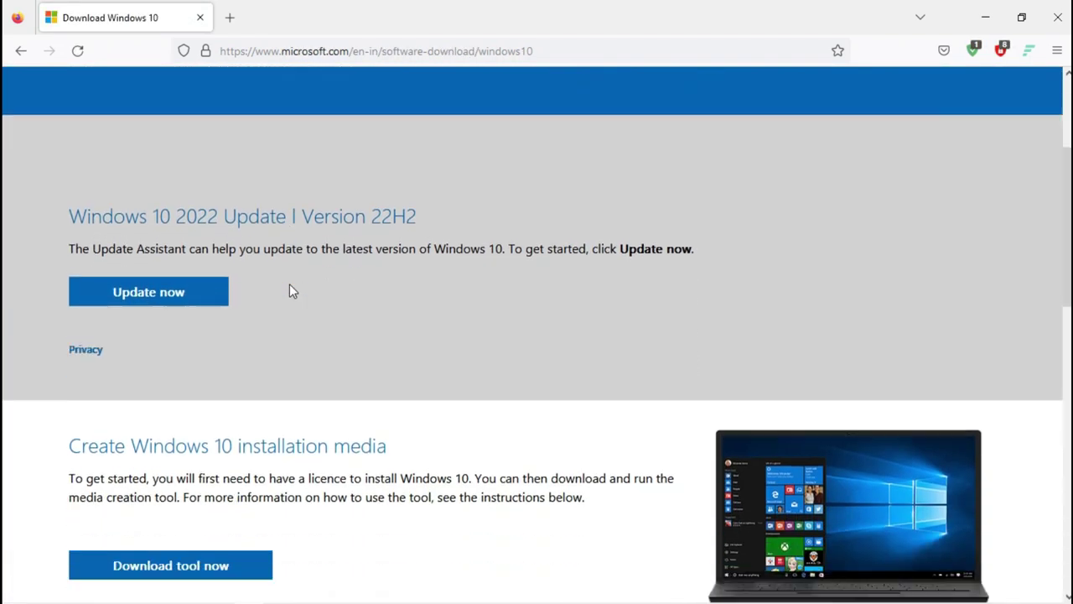
scroll(290, 291, "down", 1)
left_click(191, 393)
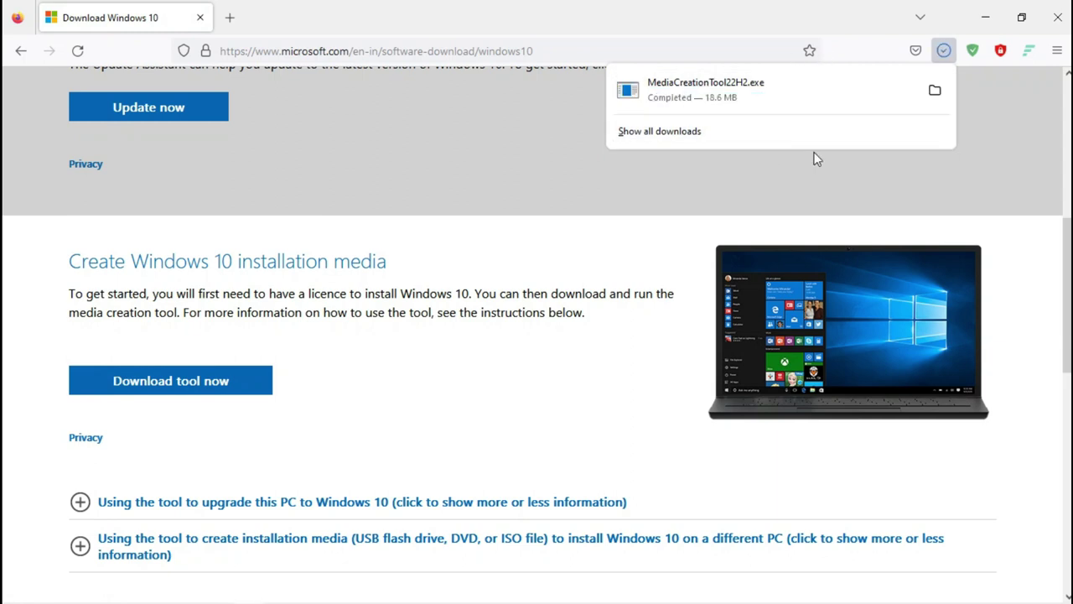
left_click(982, 15)
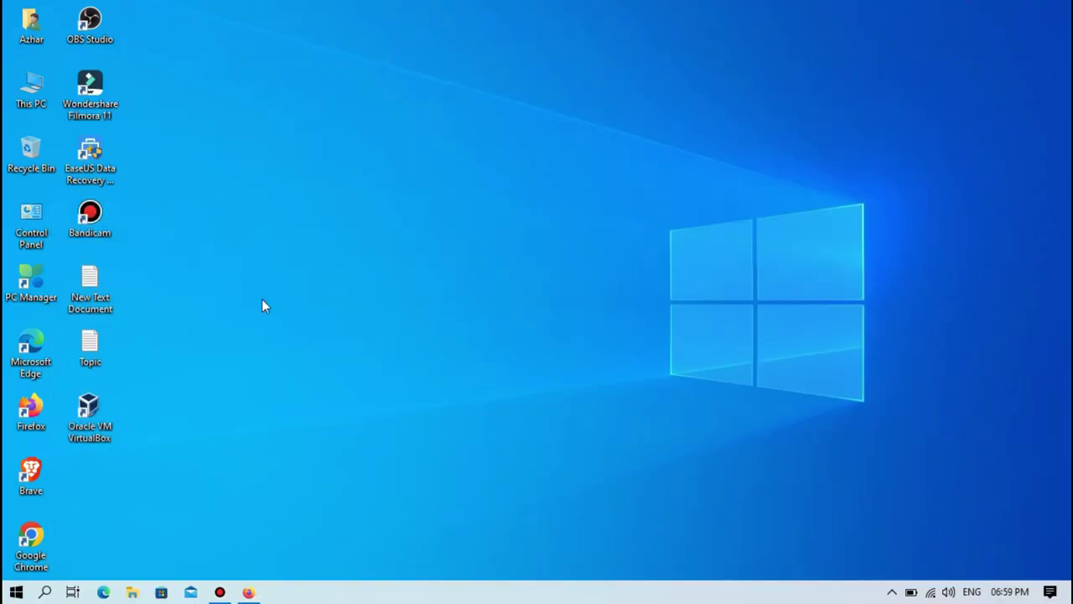
Step: Run MediaCreationTool22H2 from this PC's Downloads folder
double_click(34, 95)
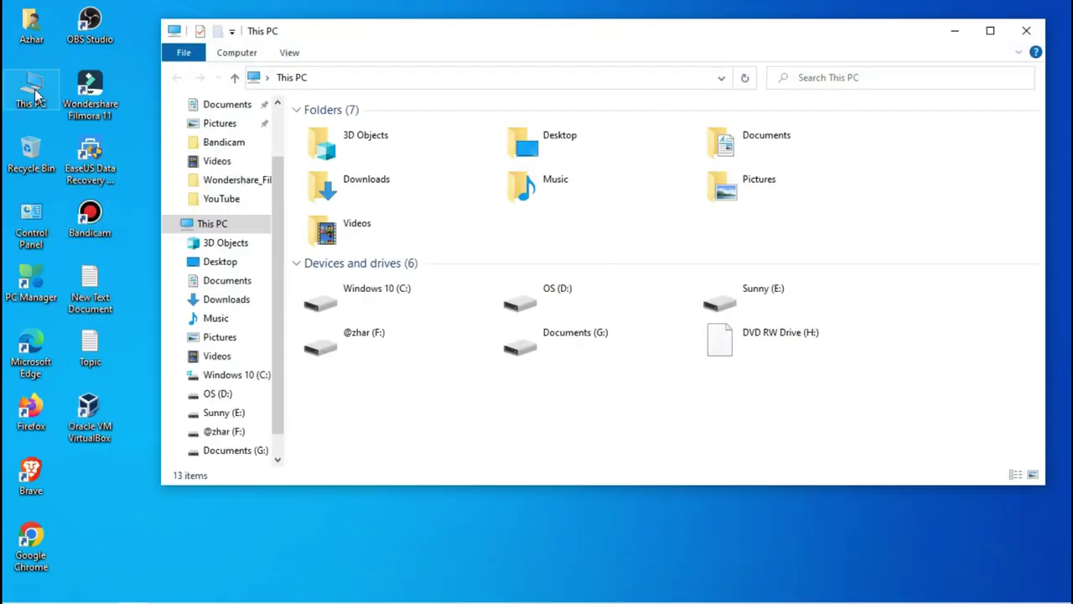
double_click(374, 189)
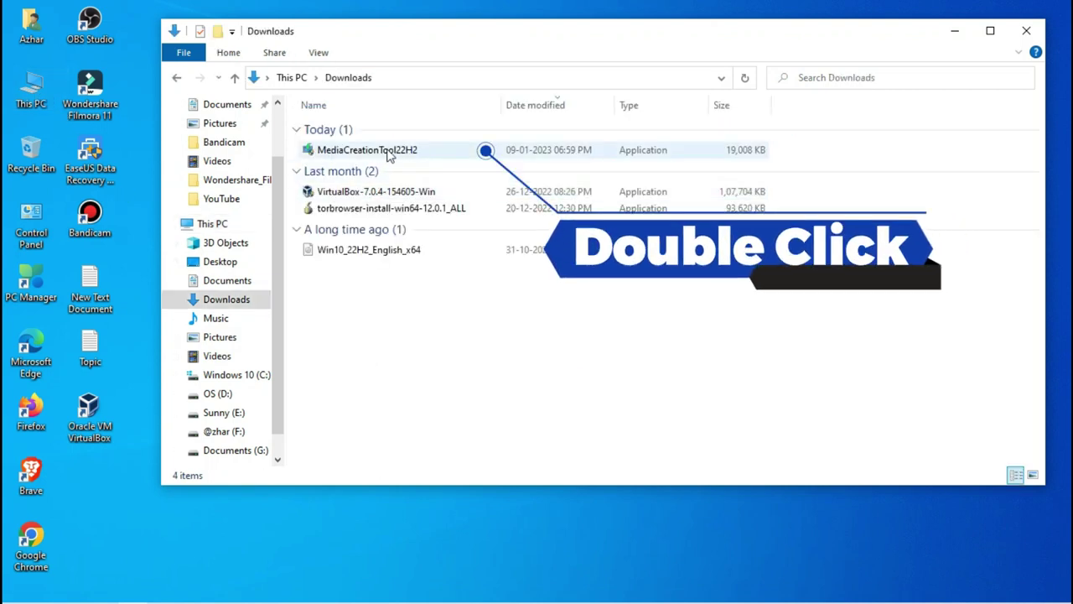
double_click(398, 152)
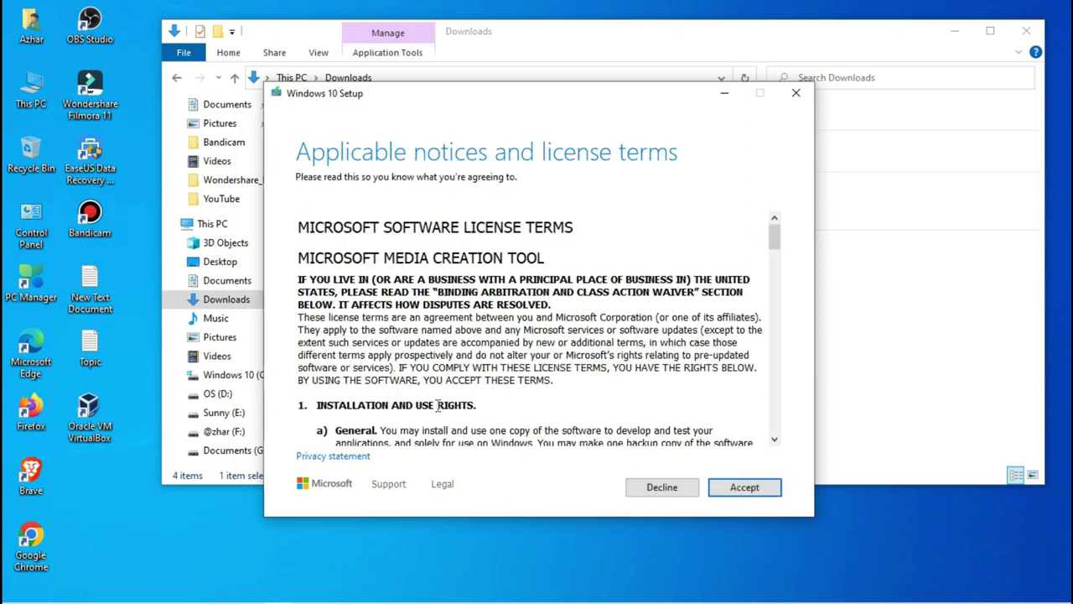
Step: Accept the Windows 10 Setup license terms and choose to create installation media (USB flash drive, DVD, or ISO file) for another PC
scroll(553, 317, "down", 15)
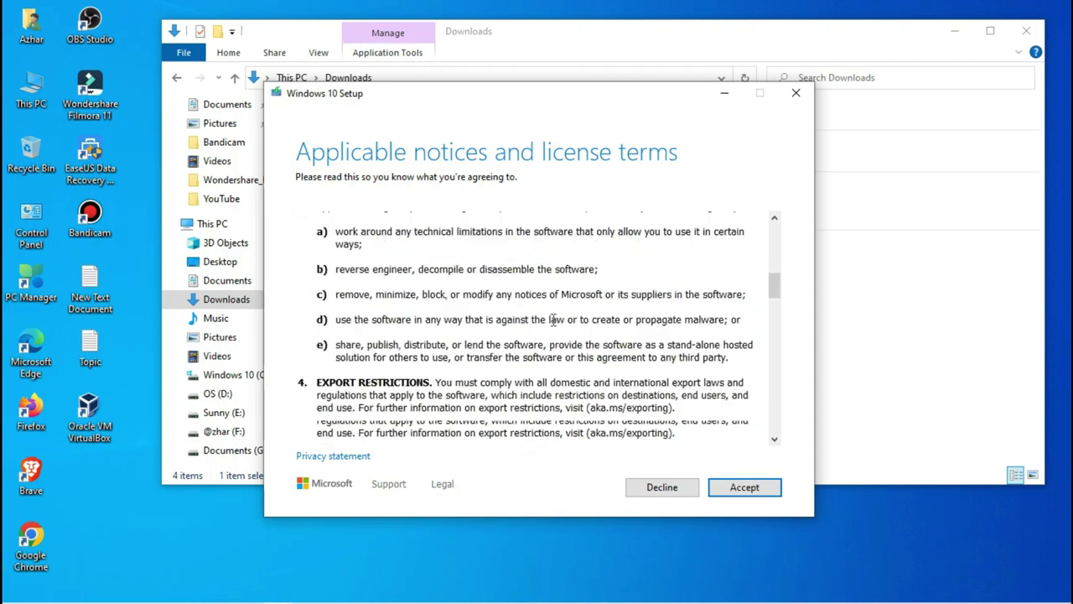
scroll(554, 319, "up", 15)
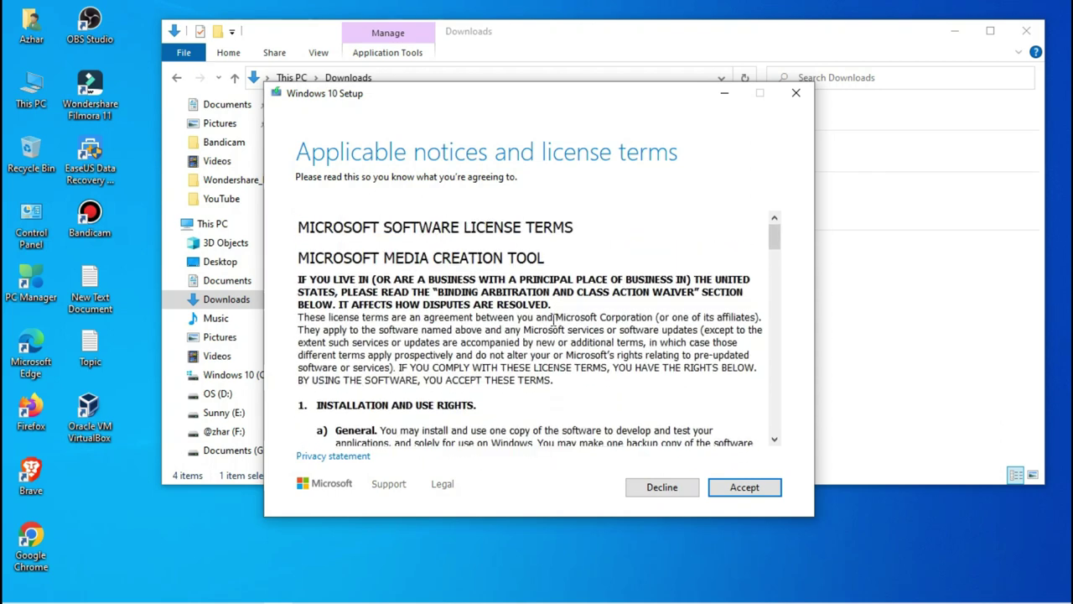
left_click(744, 493)
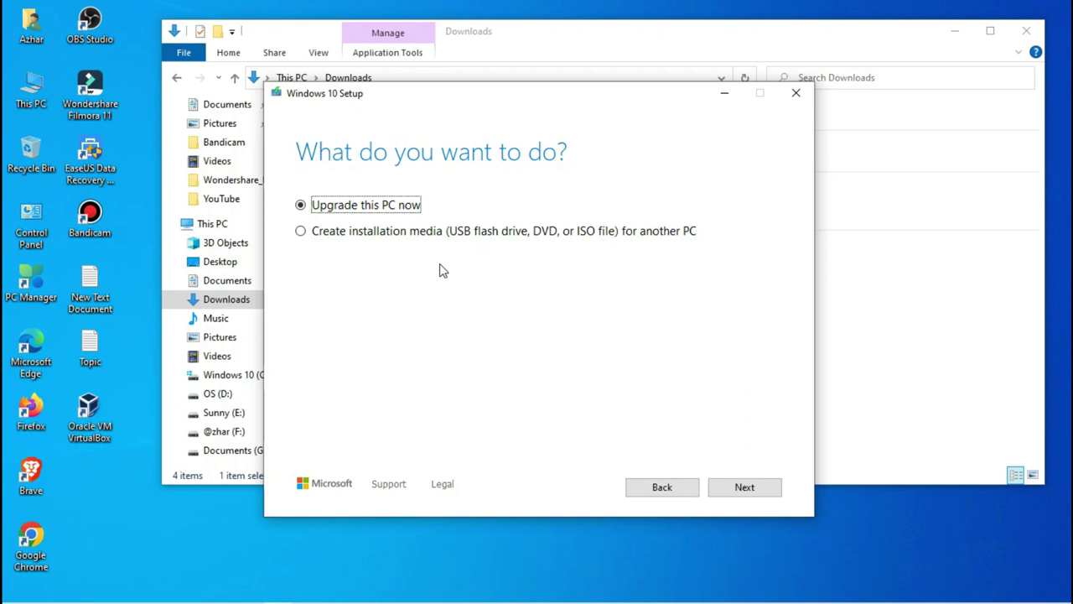
left_click(303, 239)
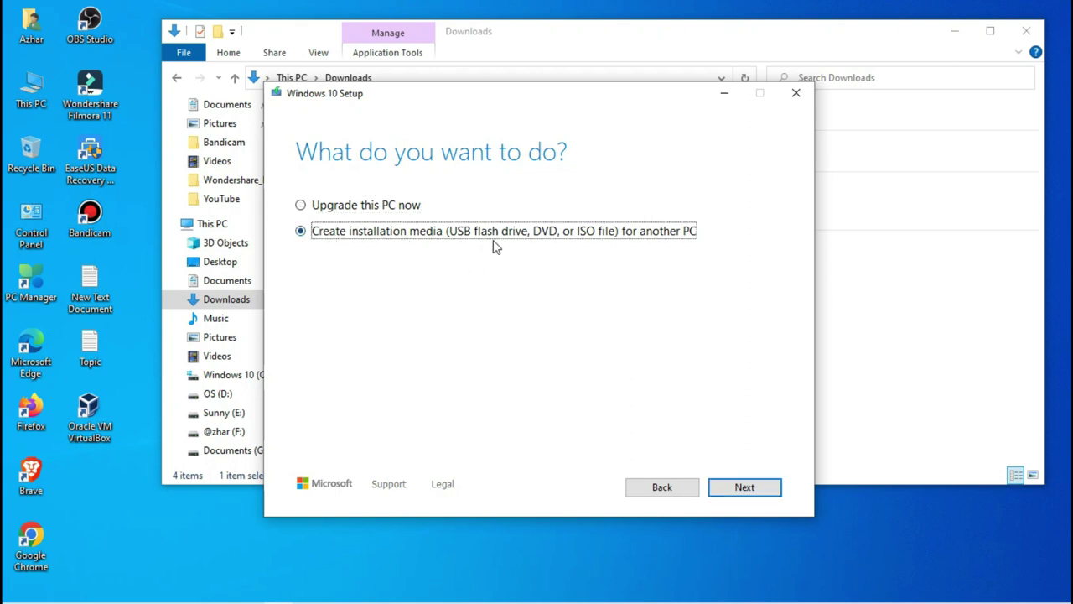
left_click(745, 488)
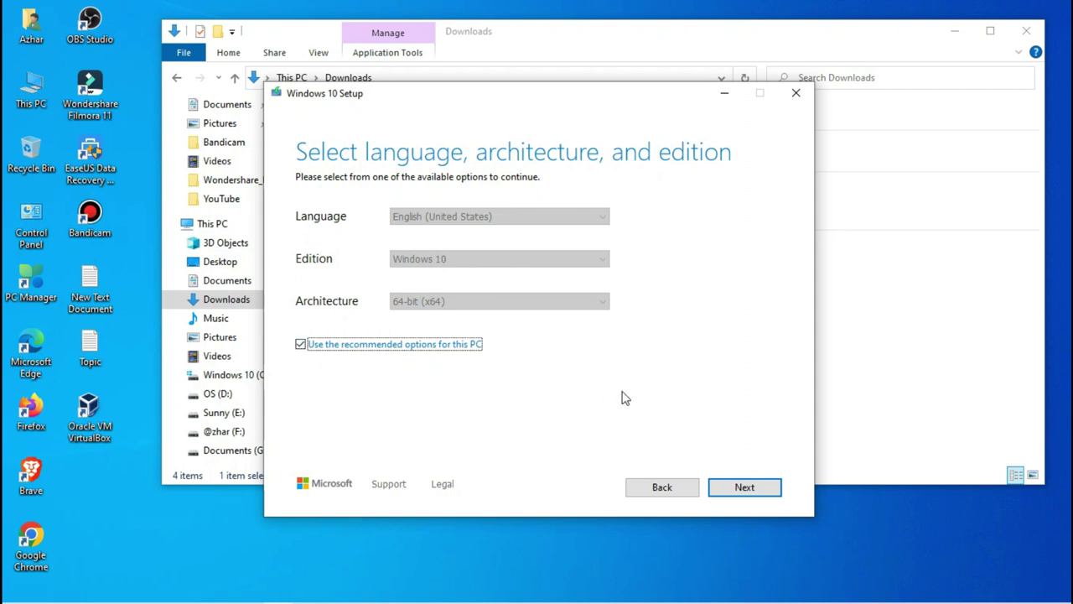
Step: Keep the recommended language, edition and architecture, choose ISO file as the media, and download it as Windows to the Documents folder
left_click(298, 347)
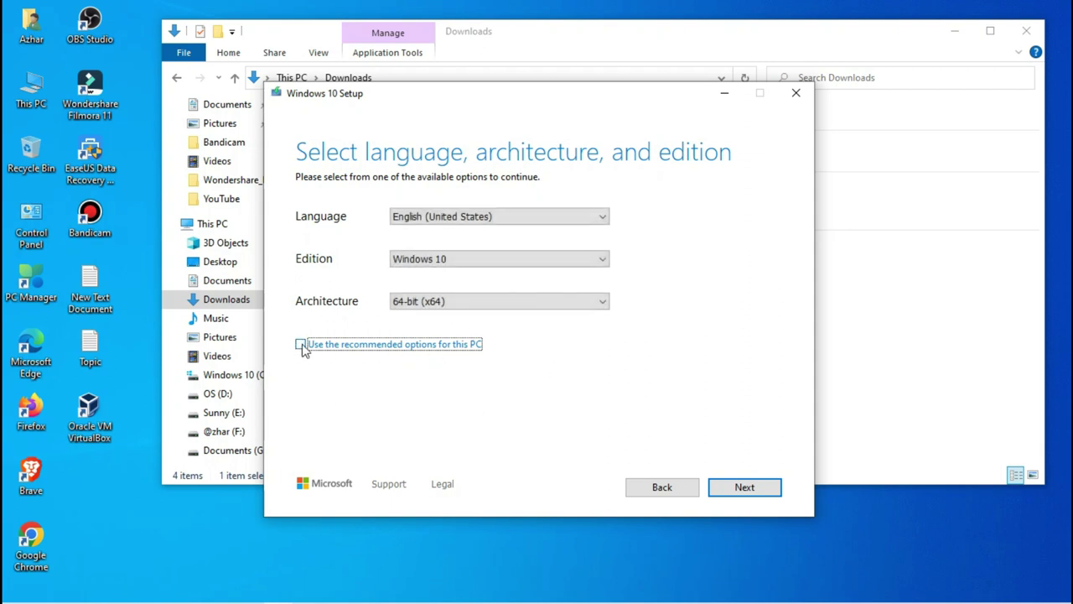
left_click(301, 346)
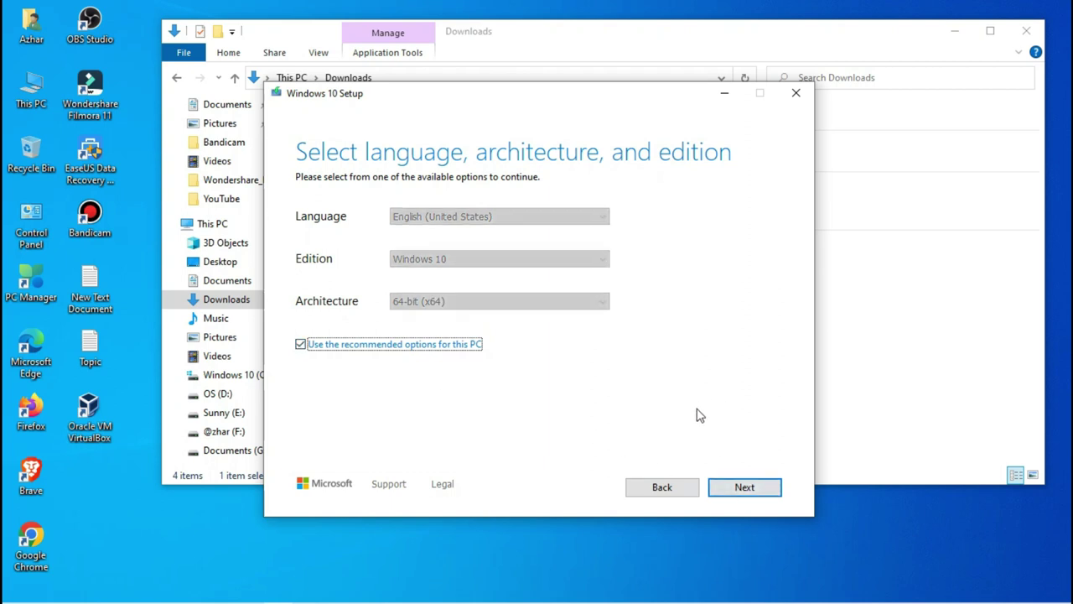
left_click(748, 488)
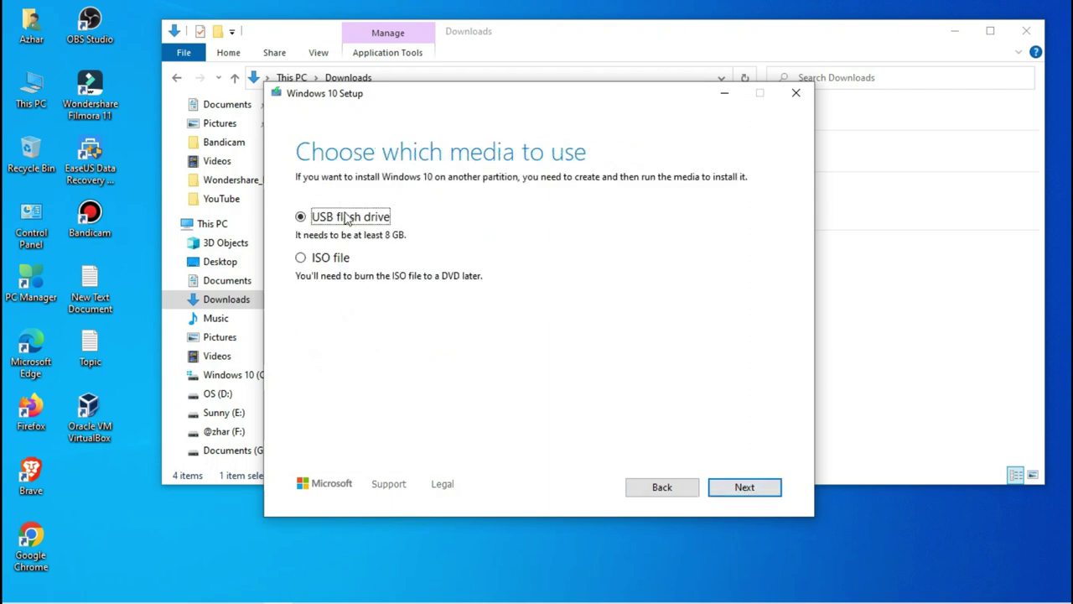
left_click(300, 258)
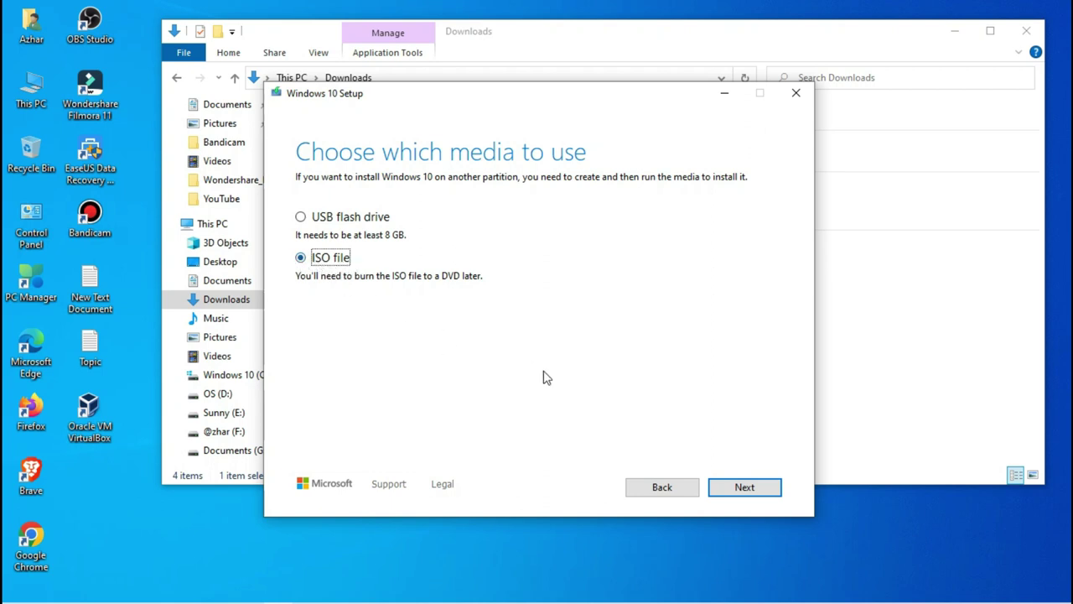
left_click(734, 488)
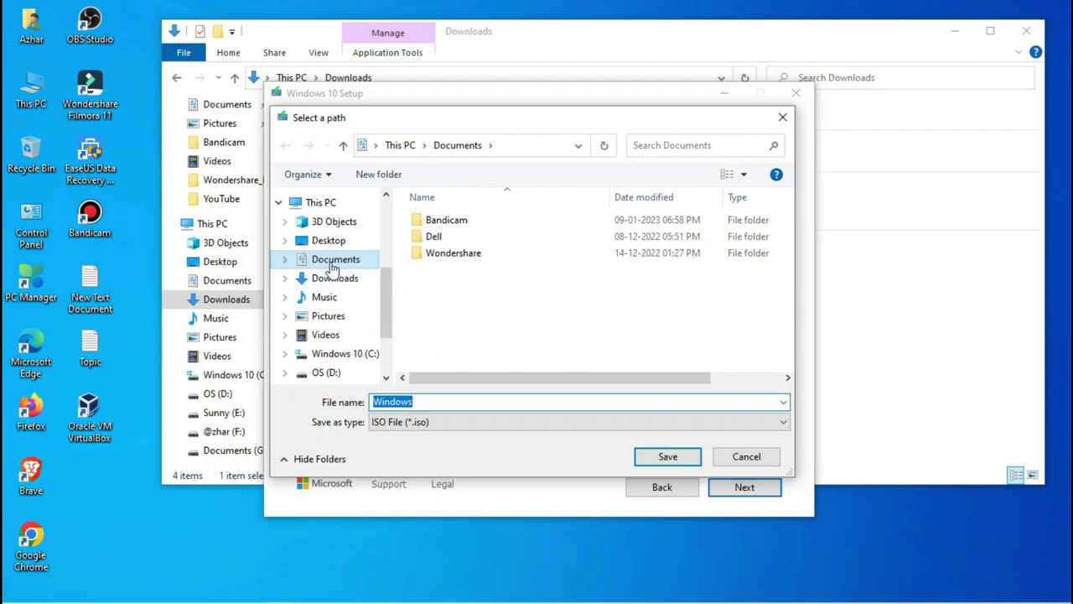
left_click(675, 456)
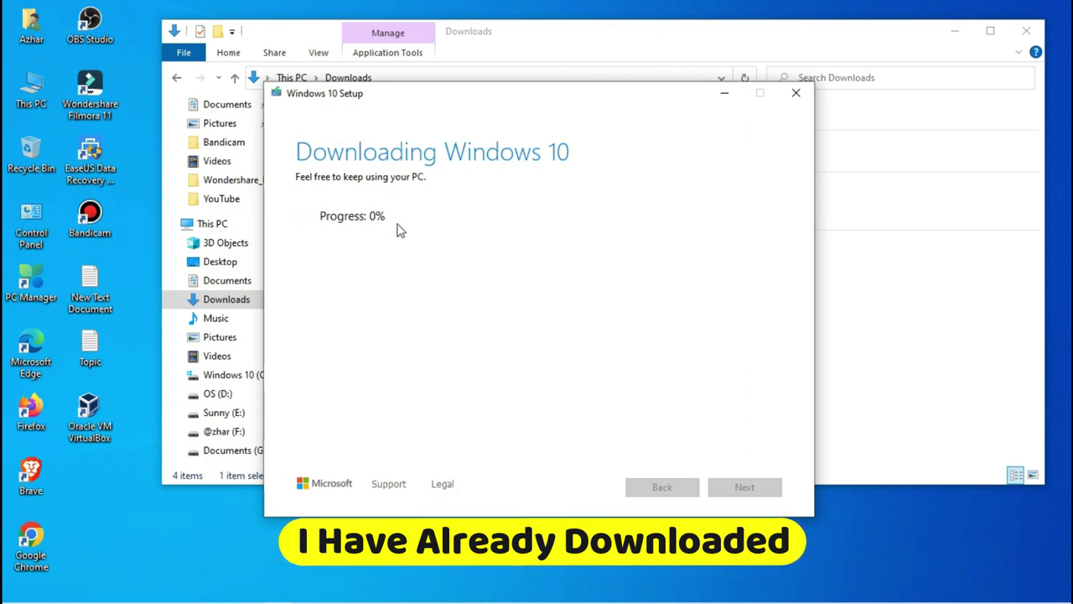
Step: Cancel the Windows 10 Setup download, locate the existing Win10_22H2_English_x64 disc image in Downloads, and close the folder
left_click(796, 95)
left_click(558, 366)
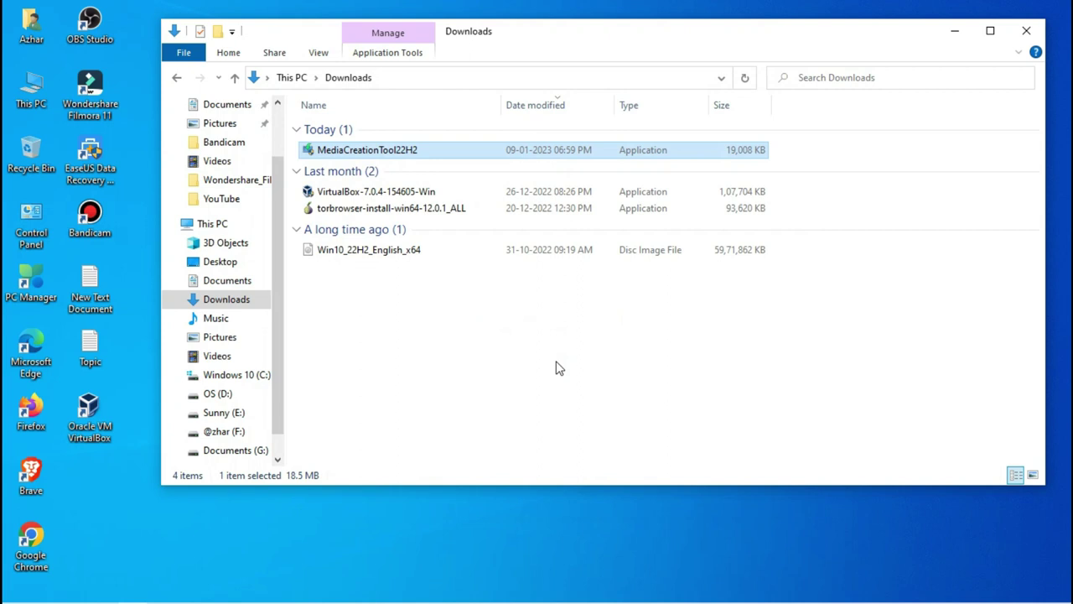
left_click(351, 254)
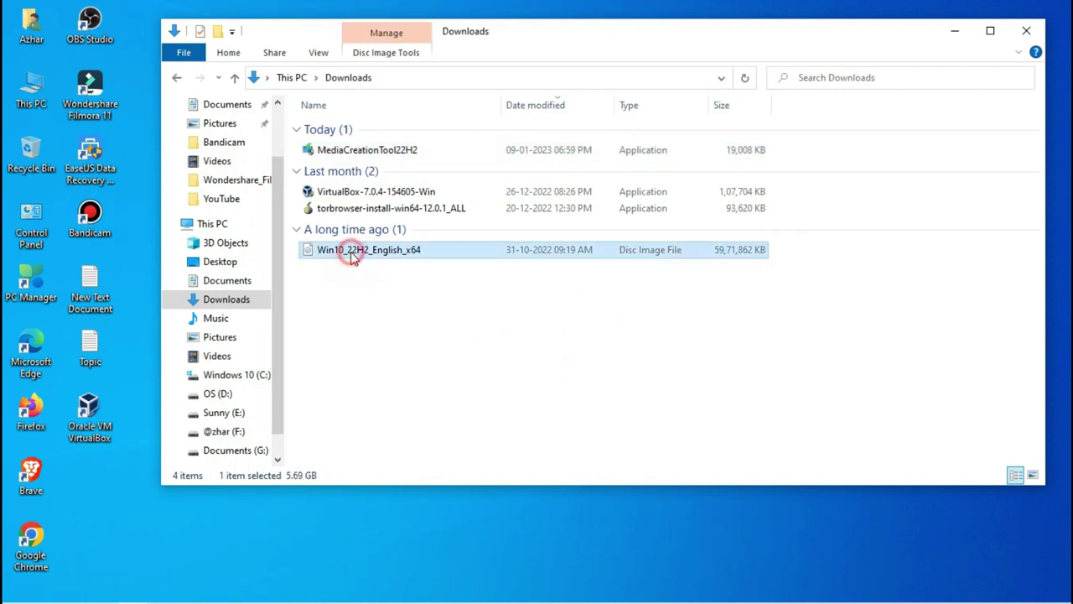
left_click(1026, 31)
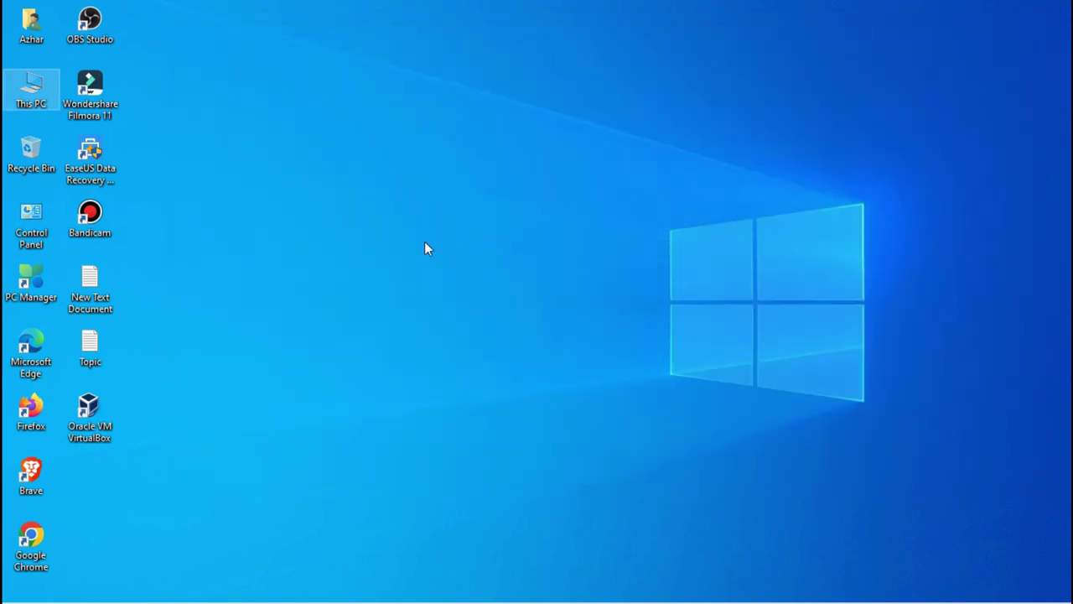
Step: Open Oracle VM VirtualBox and start creating a new virtual machine named "windows 10"
left_click(102, 420)
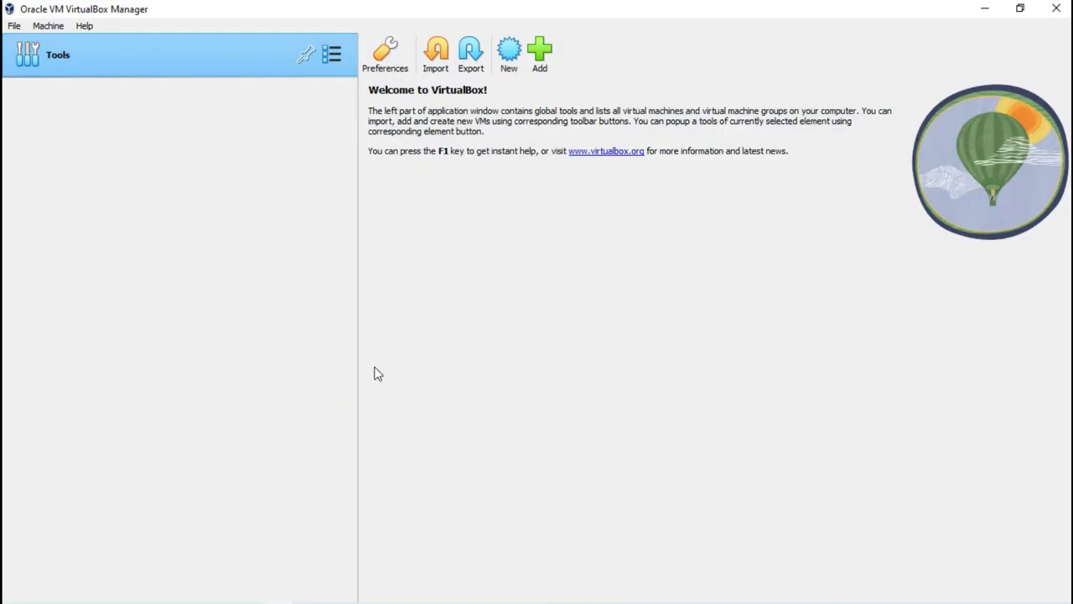
left_click(513, 64)
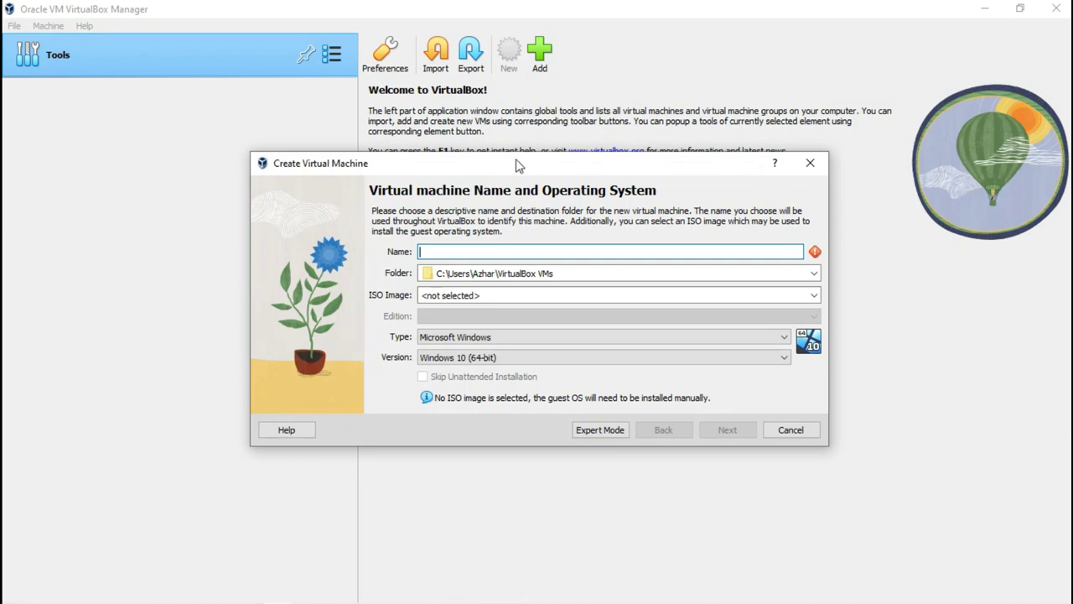
left_click(440, 251)
left_click(439, 251)
type("windows 10")
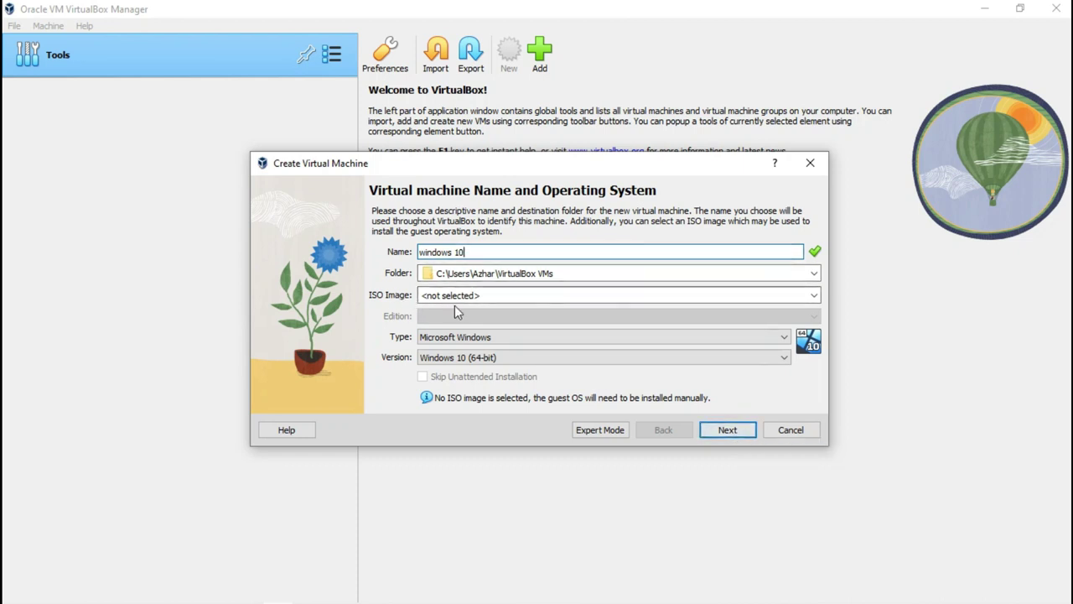
Step: Set the virtual machine's ISO image to Win10_22H2_English_x64 from Downloads and continue to the unattended install setup
left_click(811, 295)
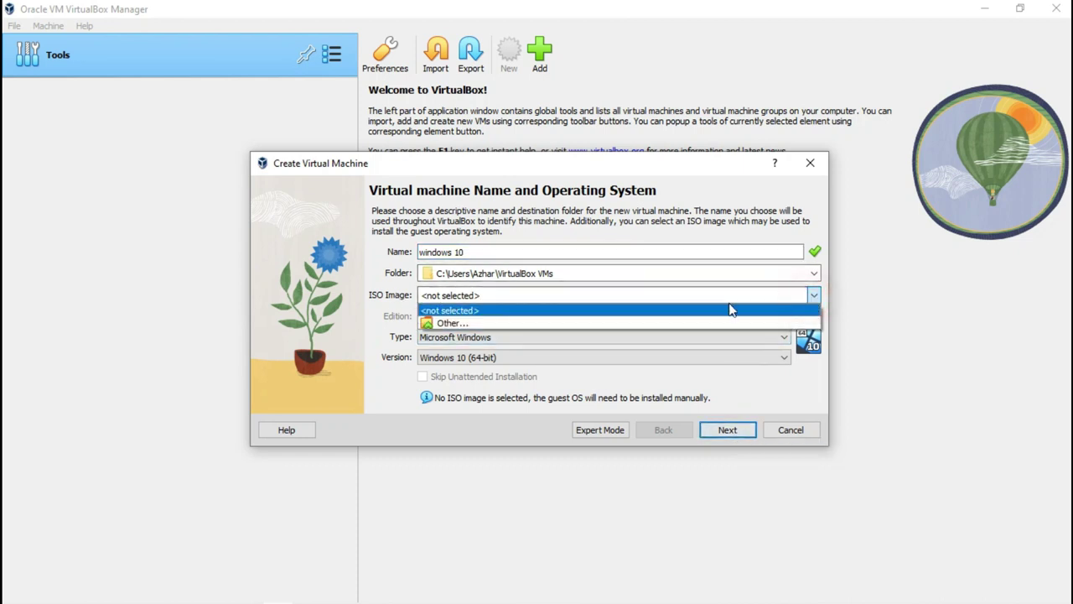
left_click(456, 325)
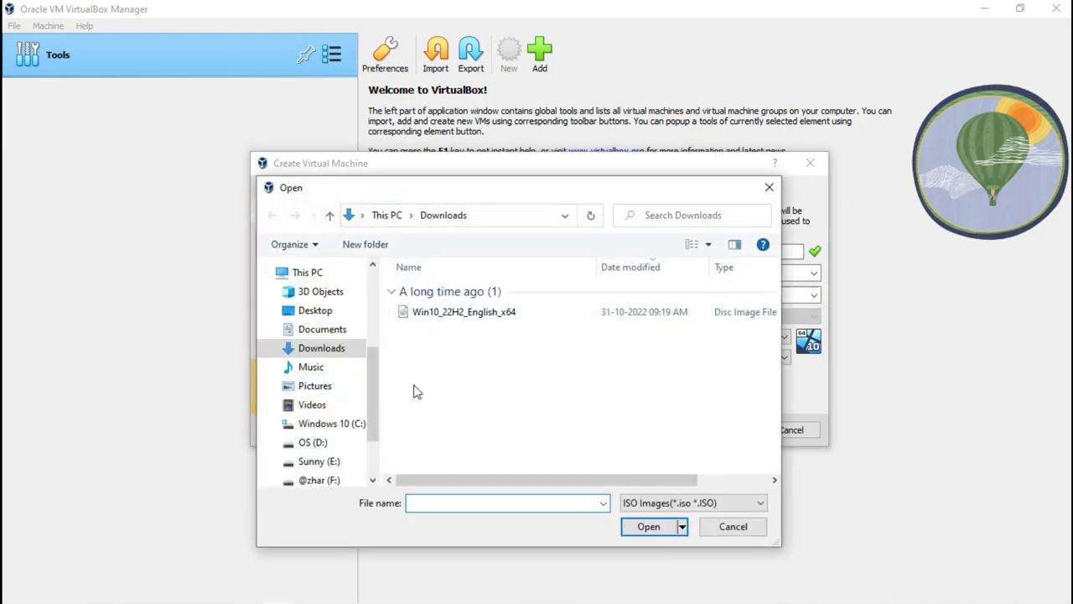
left_click(322, 350)
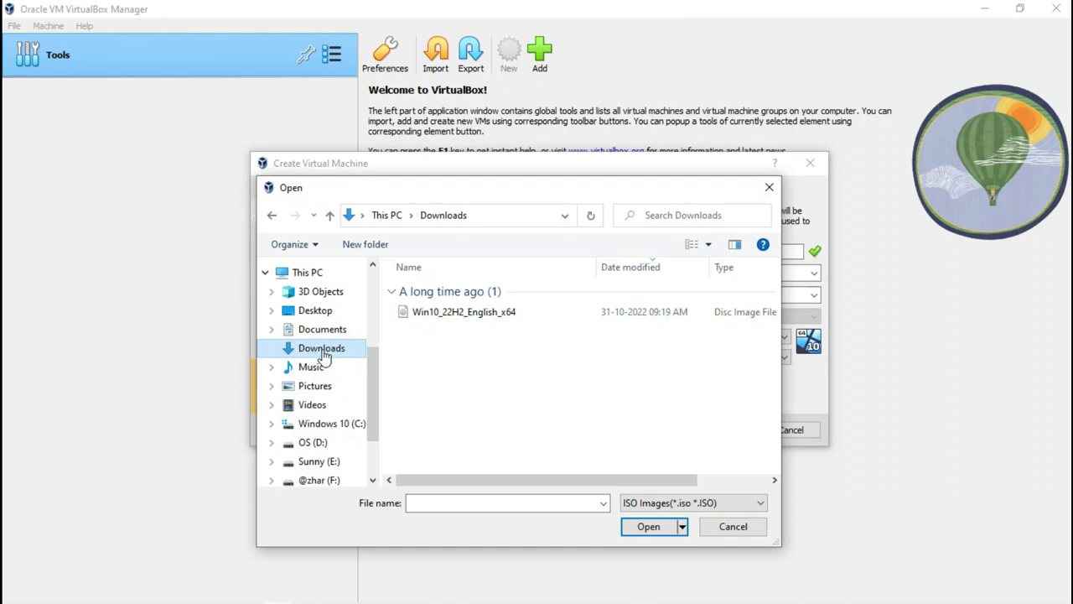
left_click(452, 319)
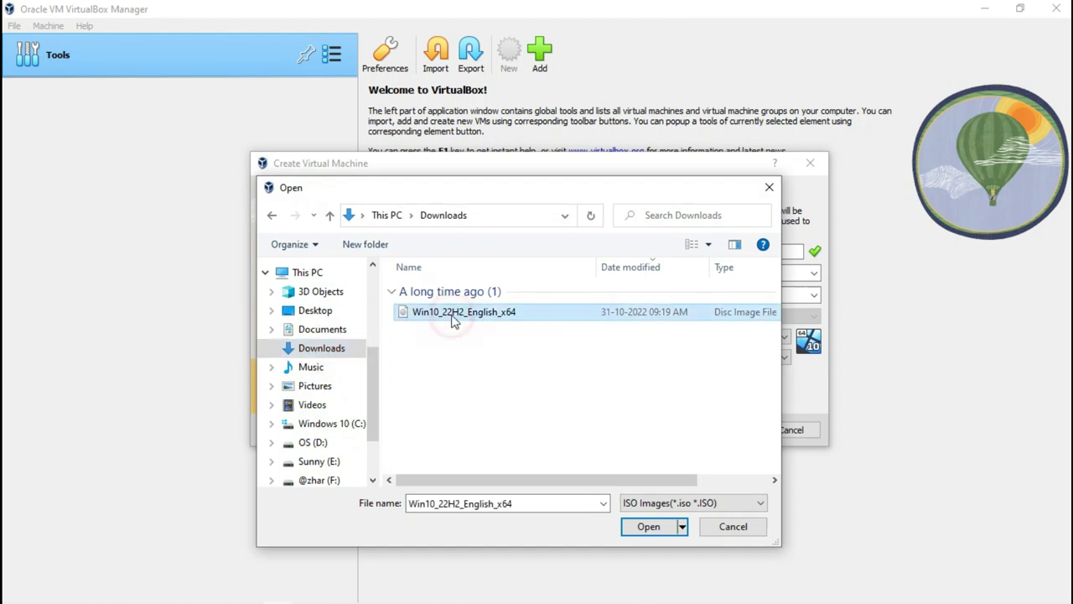
left_click(648, 528)
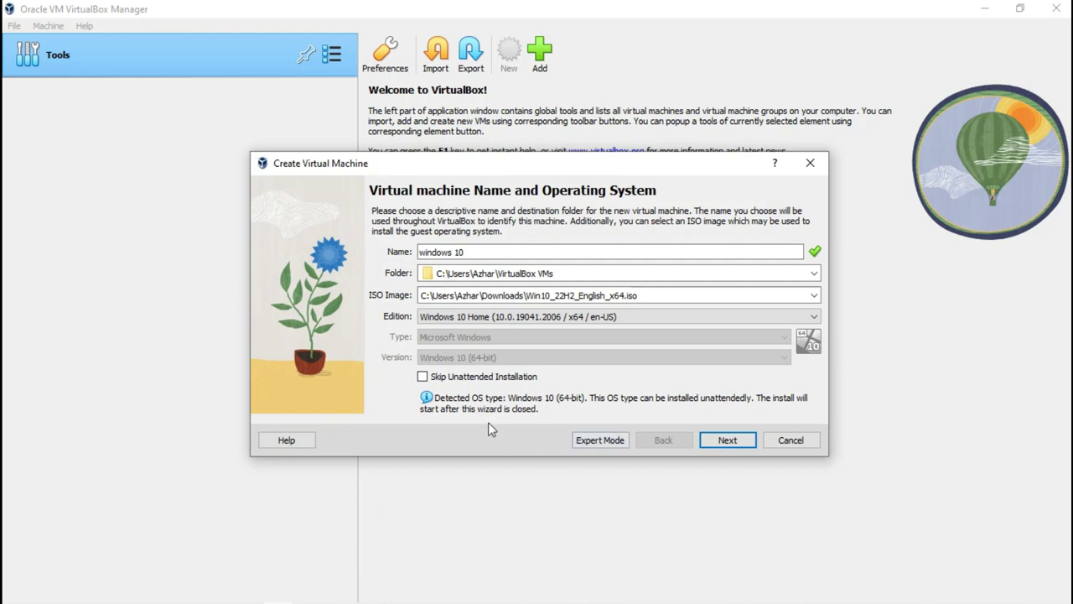
left_click(730, 440)
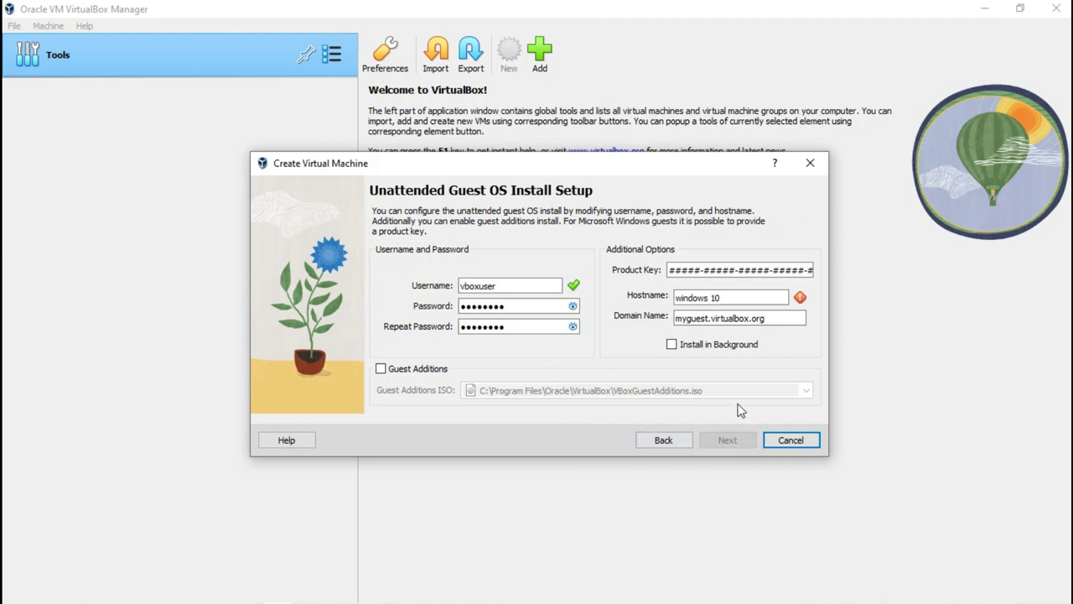
Step: Shorten the unattended install hostname to "windows" and continue to the hardware settings
left_click(726, 297)
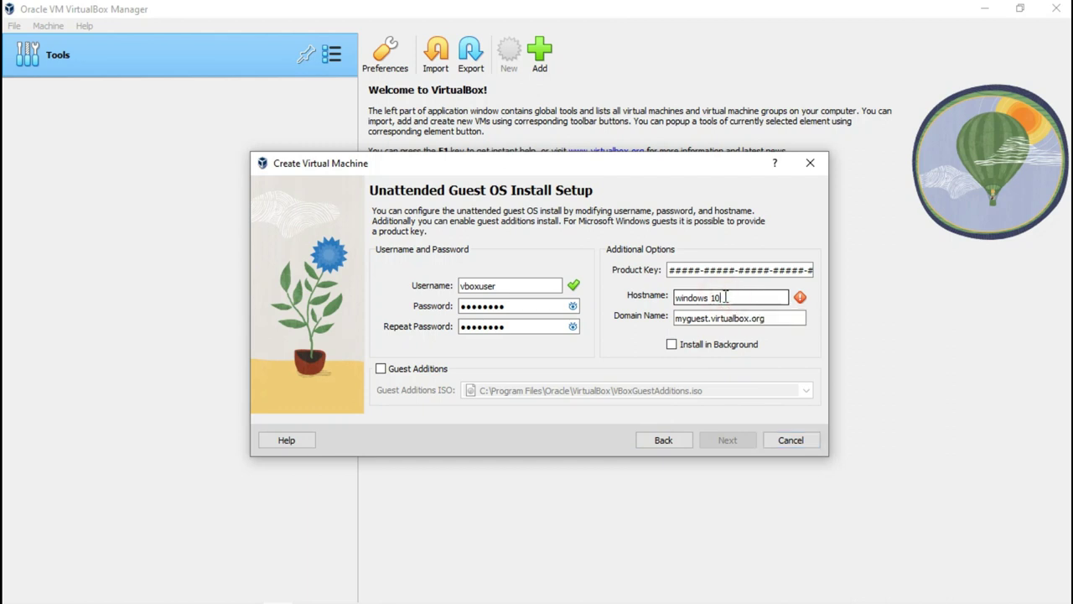
key("BackSpace")
key("BackSpace")
key("BackSpace")
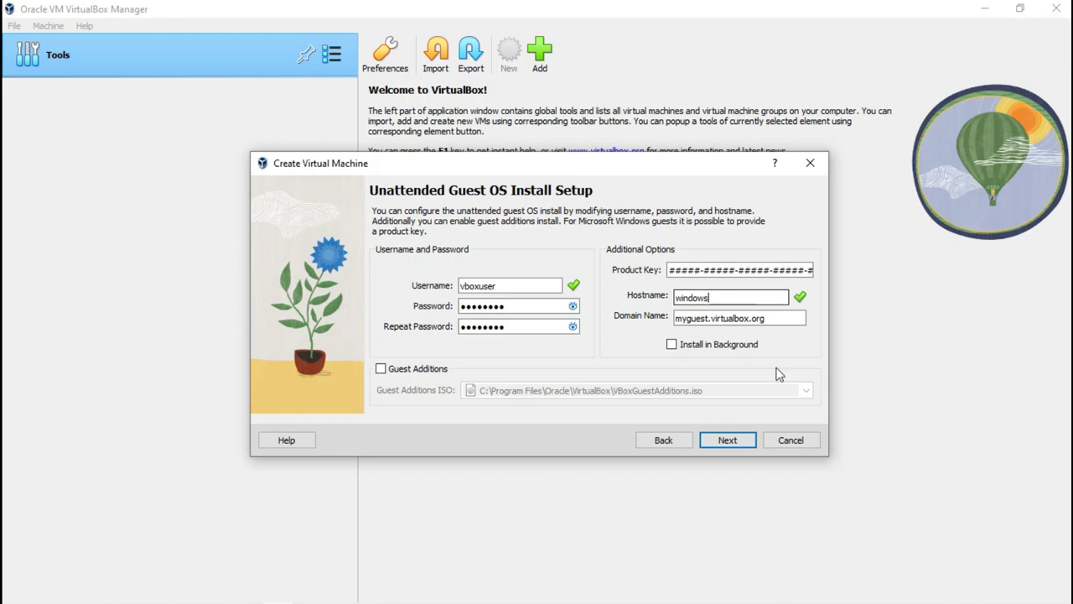
left_click(727, 440)
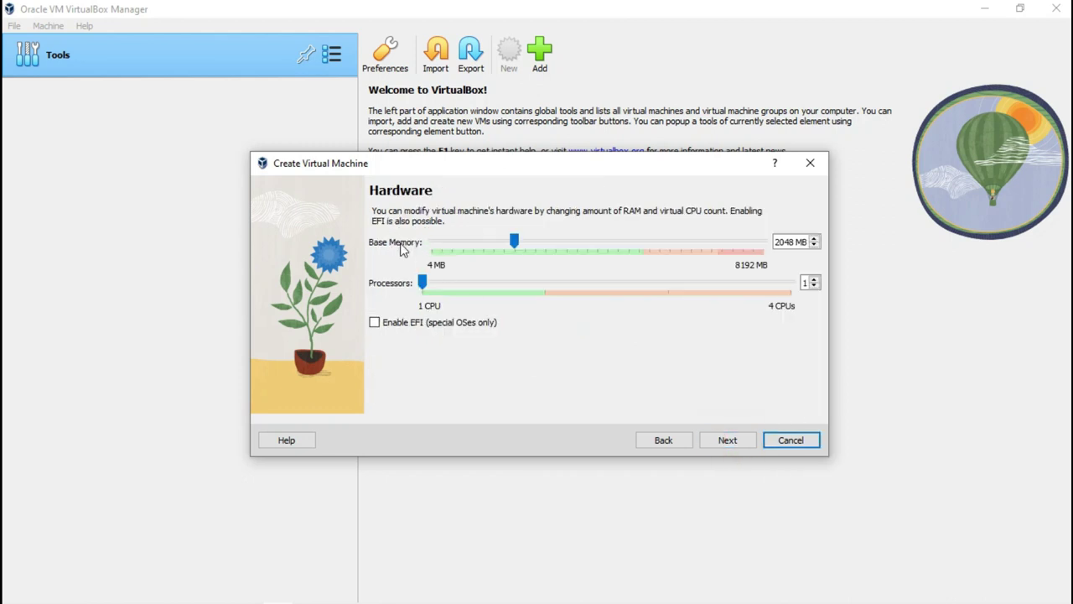
Step: Set the virtual machine's base memory to 4370 MB and its processors to 2, and continue to the hard disk settings
left_click(515, 241)
left_click_drag(515, 241, 611, 242)
left_click_drag(422, 281, 528, 290)
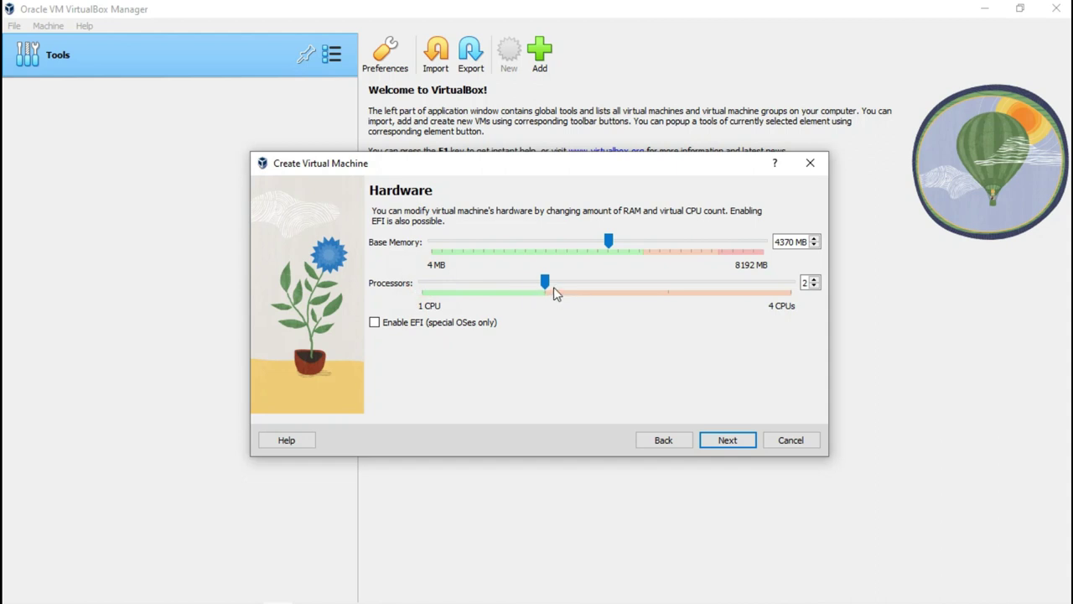
left_click(738, 439)
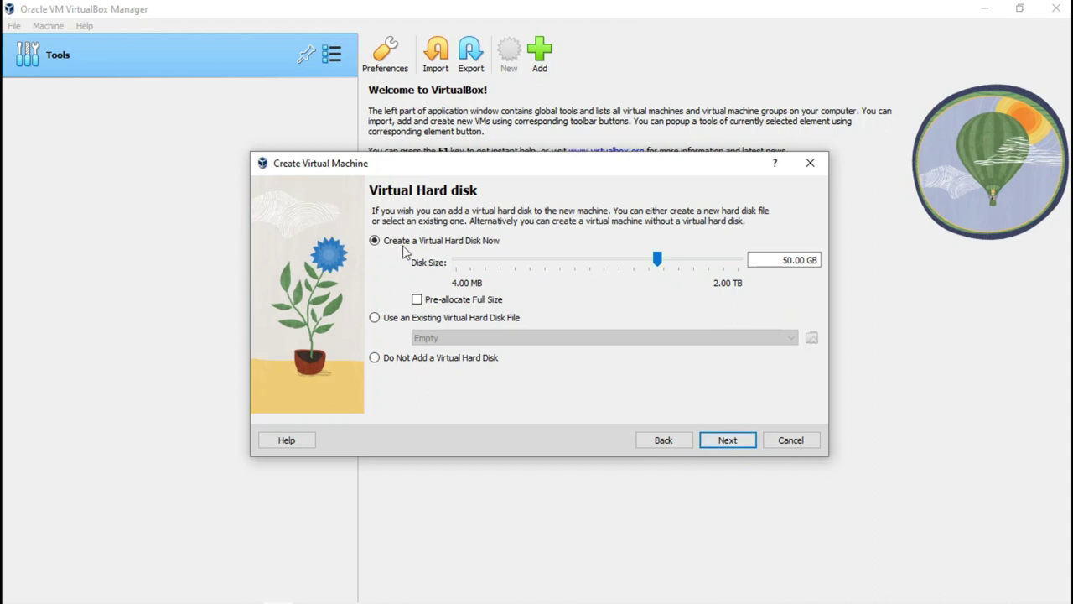
Step: Create a 50.00 GB virtual hard disk for the machine and finish the virtual machine wizard
left_click(375, 241)
left_click(729, 439)
left_click(729, 440)
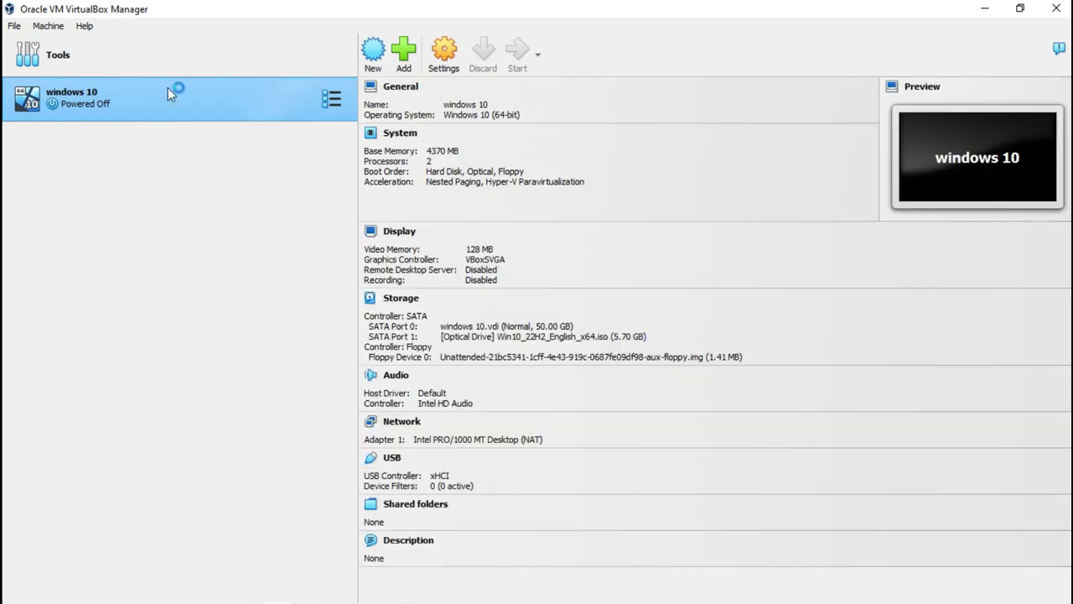
Step: Start the windows 10 virtual machine, dismiss the keyboard capture and mouse integration notifications, and let the unattended Windows installation run
double_click(168, 91)
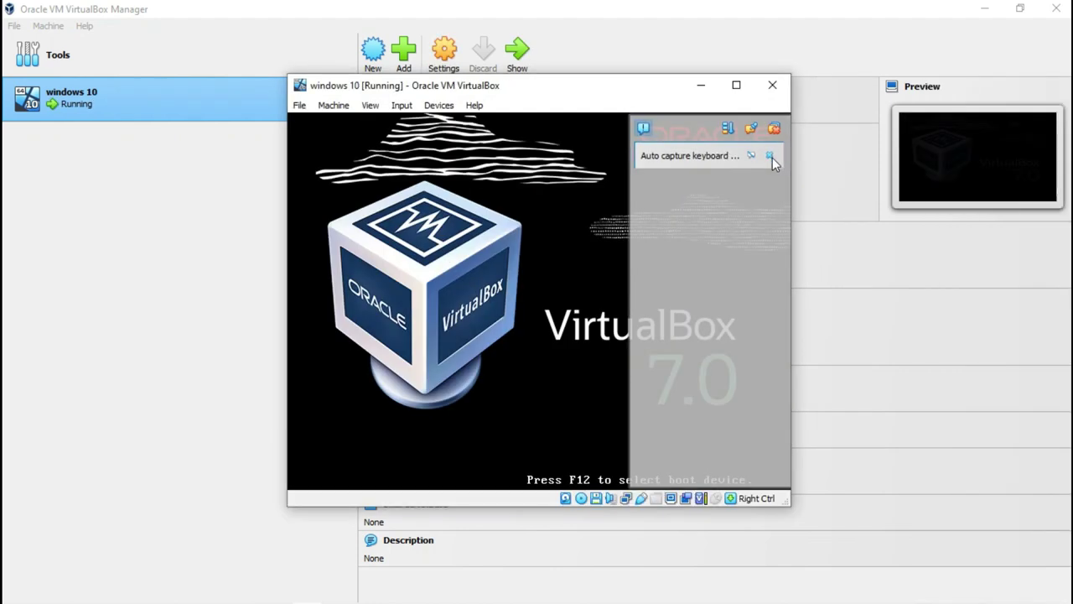
left_click(770, 156)
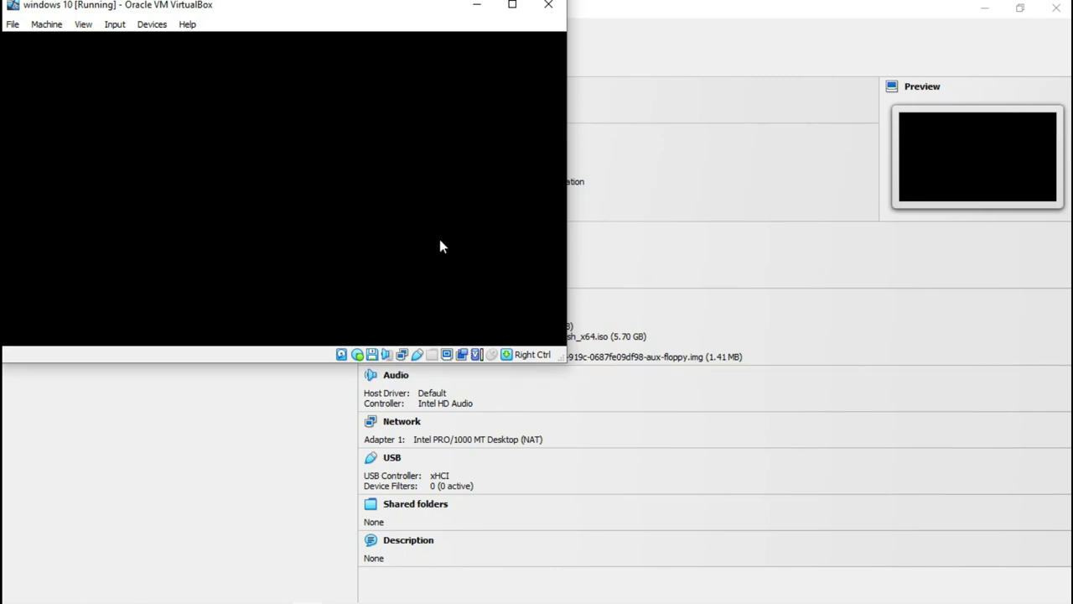
left_click_drag(304, 12, 569, 102)
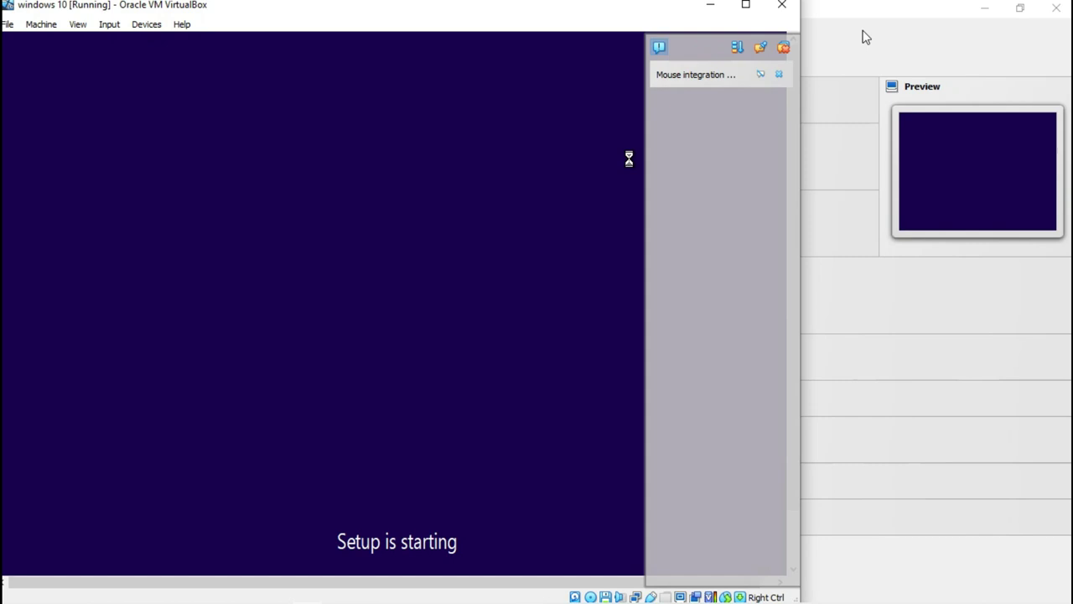
left_click(778, 76)
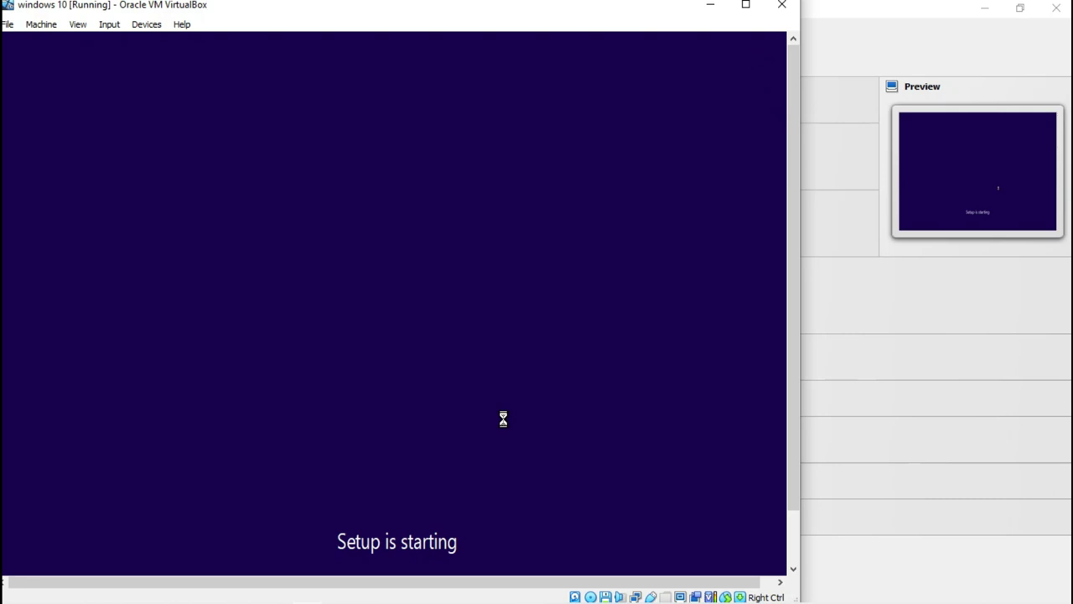
left_click_drag(439, 5, 533, 16)
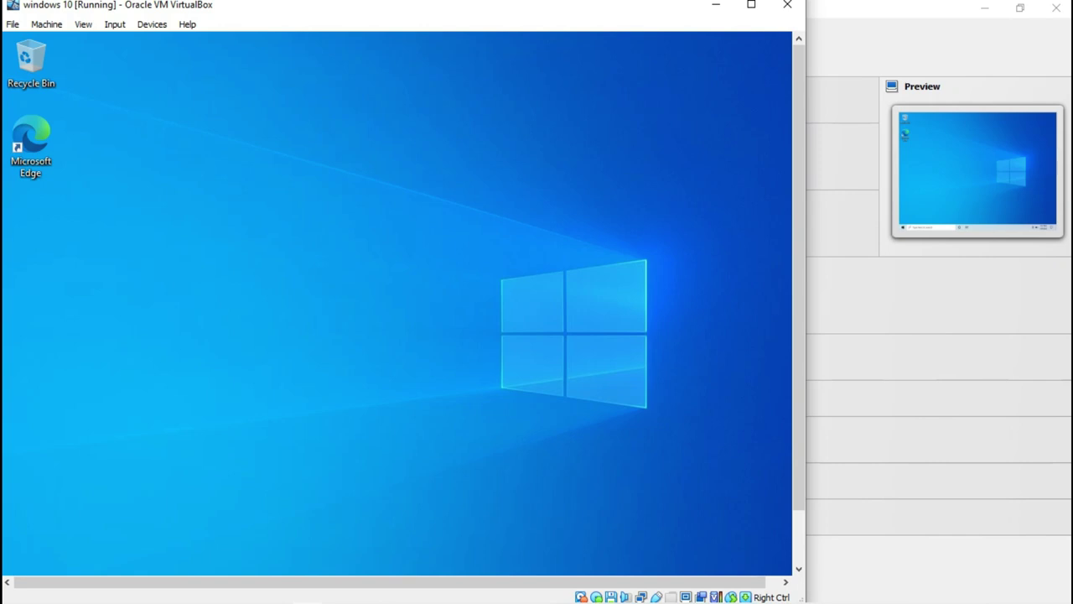
Step: Maximize the virtual machine window, dismiss the display driver notification, and switch the machine to full-screen mode
left_click(751, 7)
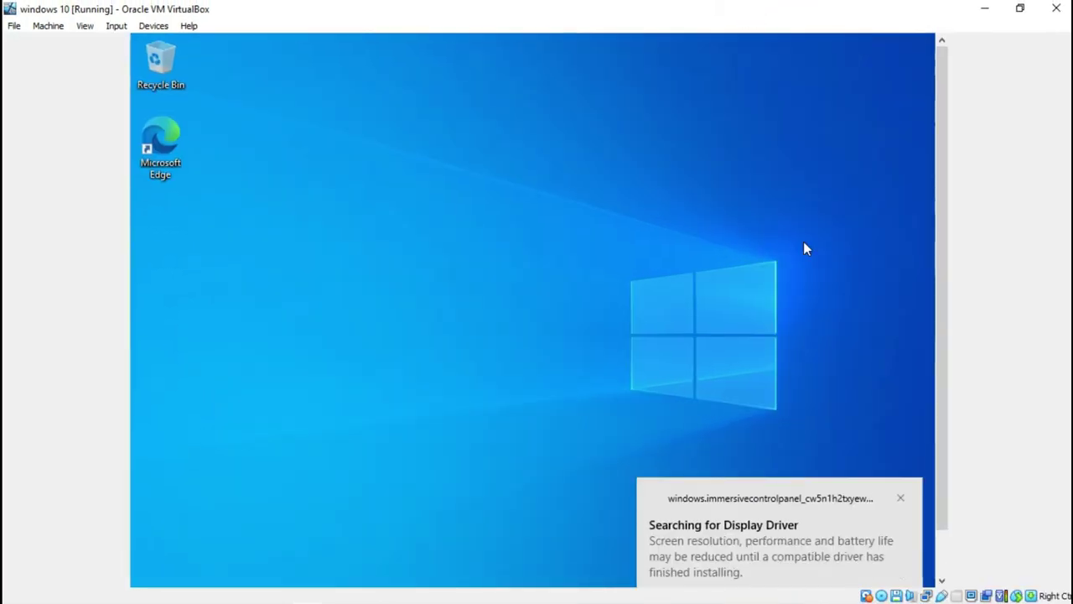
left_click(901, 499)
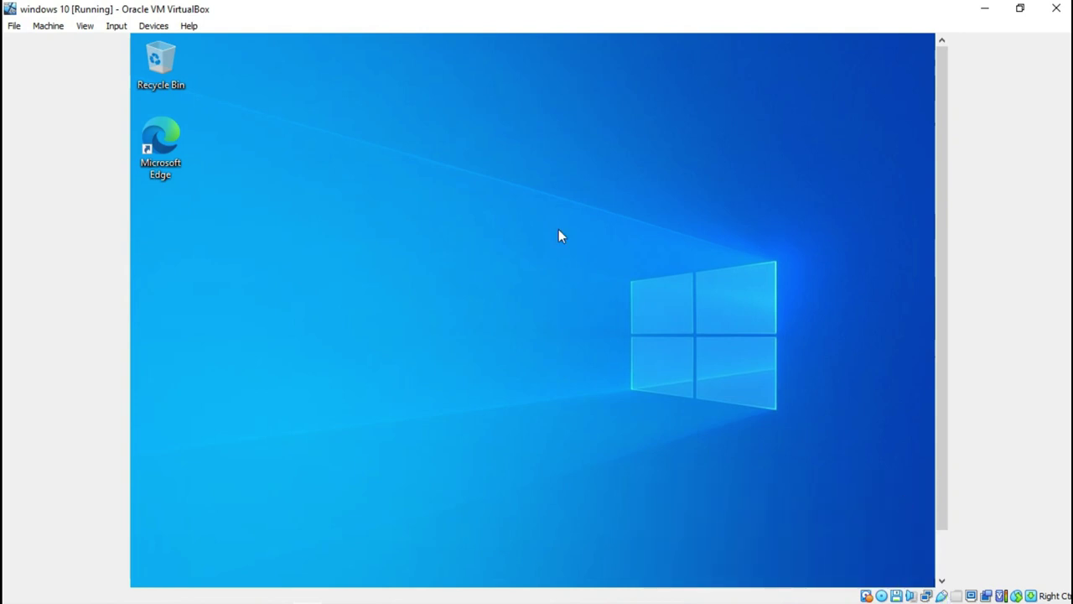
left_click(85, 26)
left_click(120, 51)
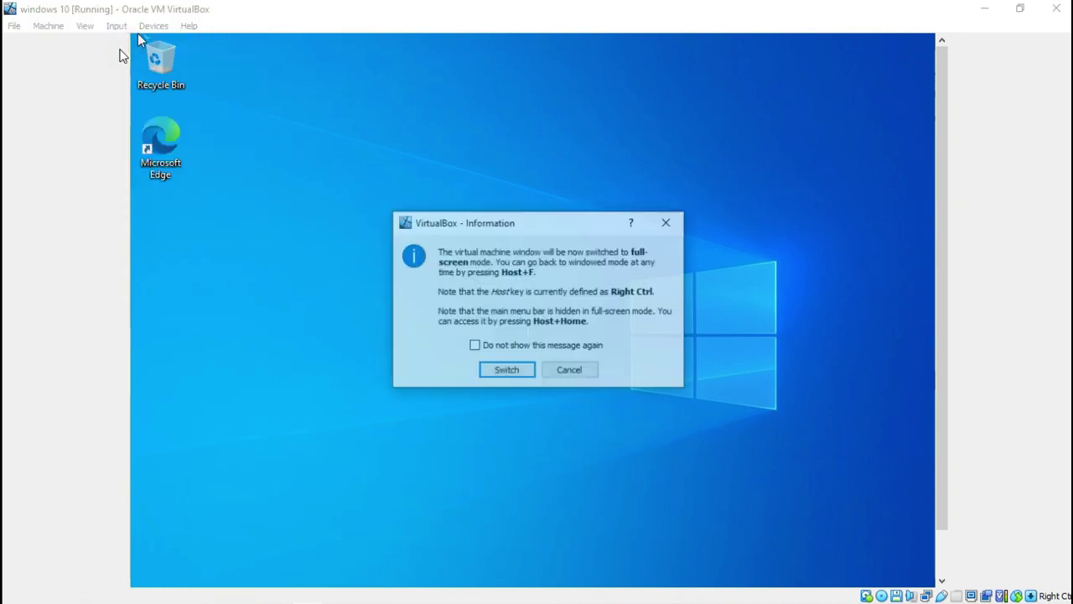
left_click(495, 373)
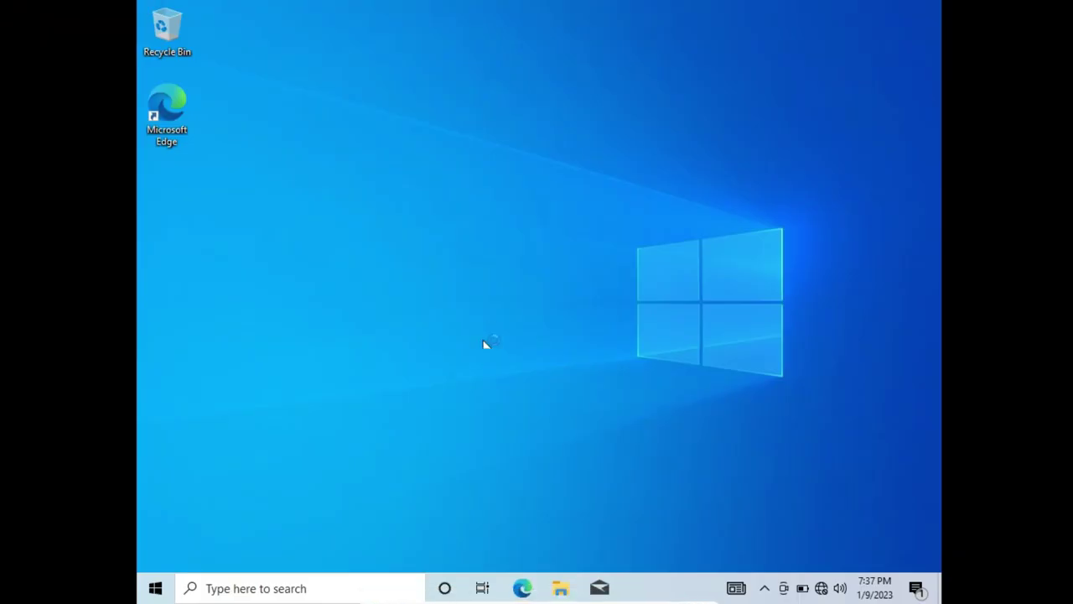
Step: Refresh the guest's desktop, examine the Start menu of the installed Windows 10, and open the desktop's context menu
right_click(434, 170)
left_click(471, 211)
left_click(171, 589)
left_click(170, 591)
left_click(156, 587)
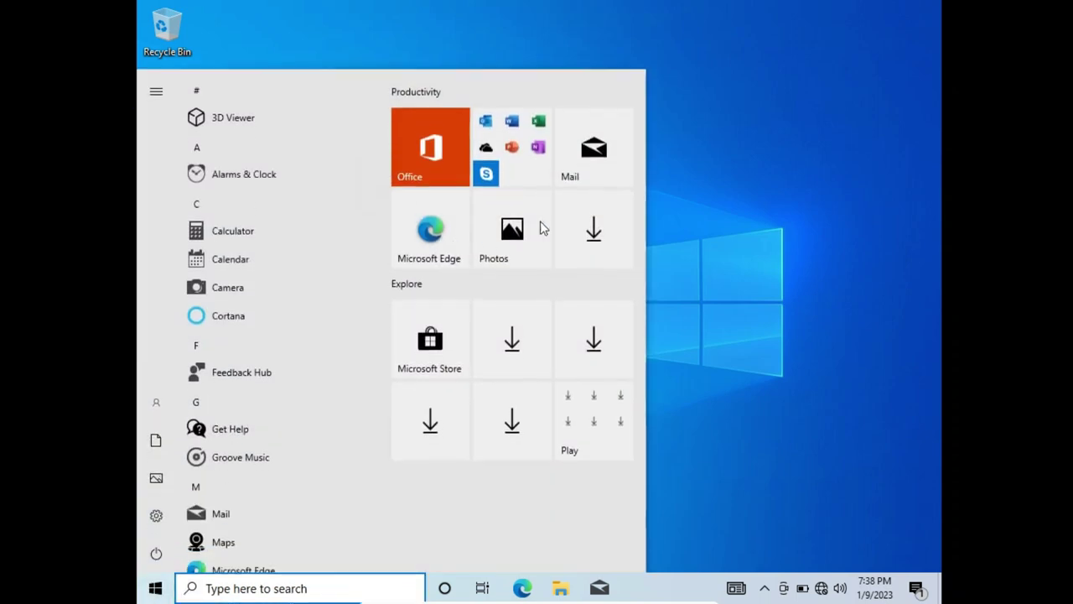
left_click(726, 187)
right_click(351, 122)
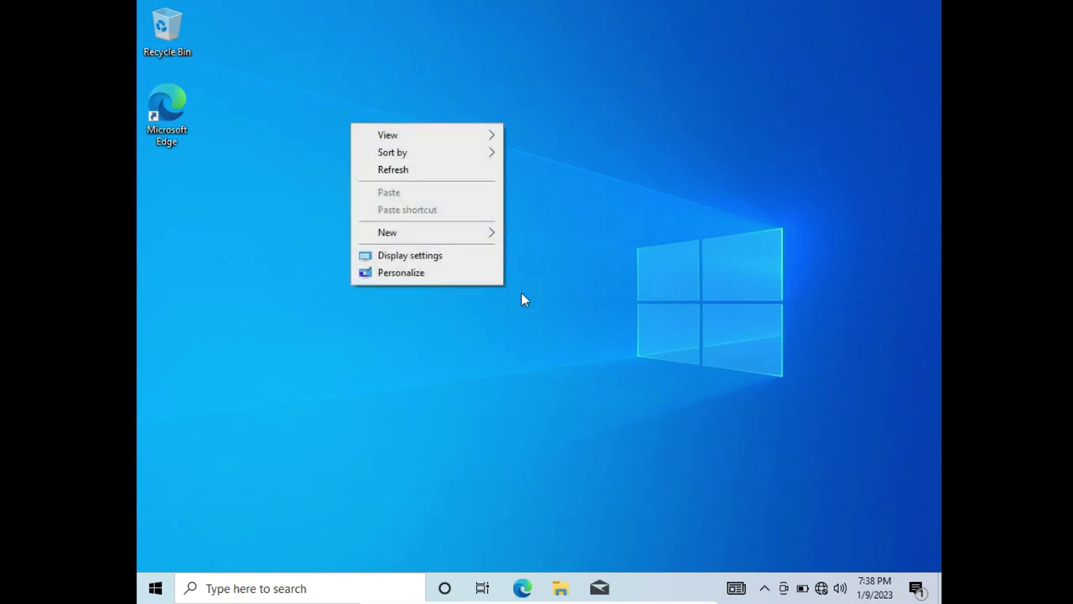
Step: Open the guest's personalization settings, maximize the window, and examine the Background, Fonts, Start and Colors pages
left_click(396, 274)
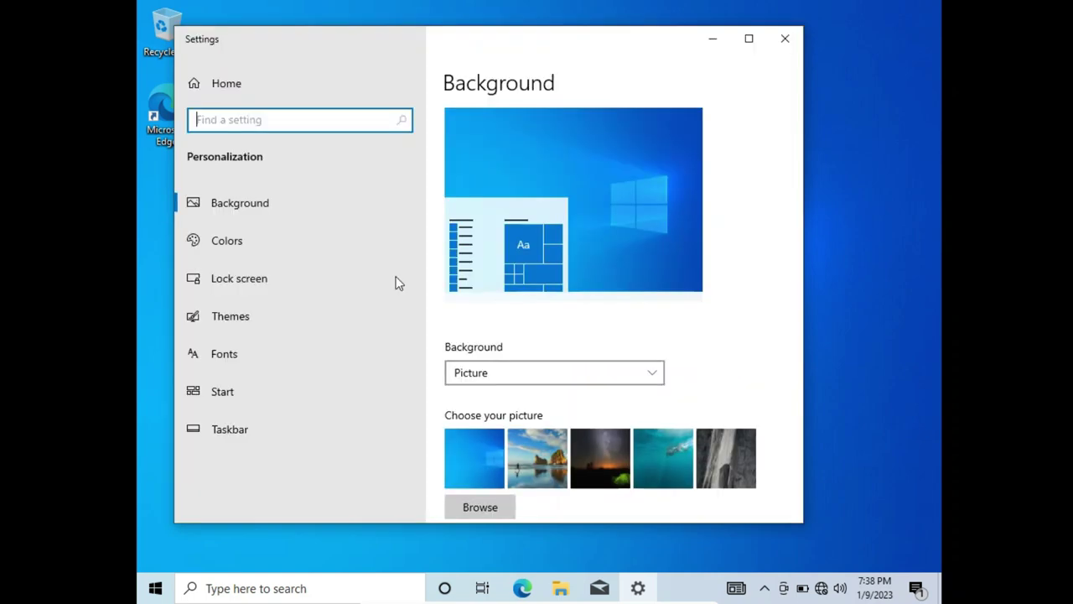
left_click(749, 38)
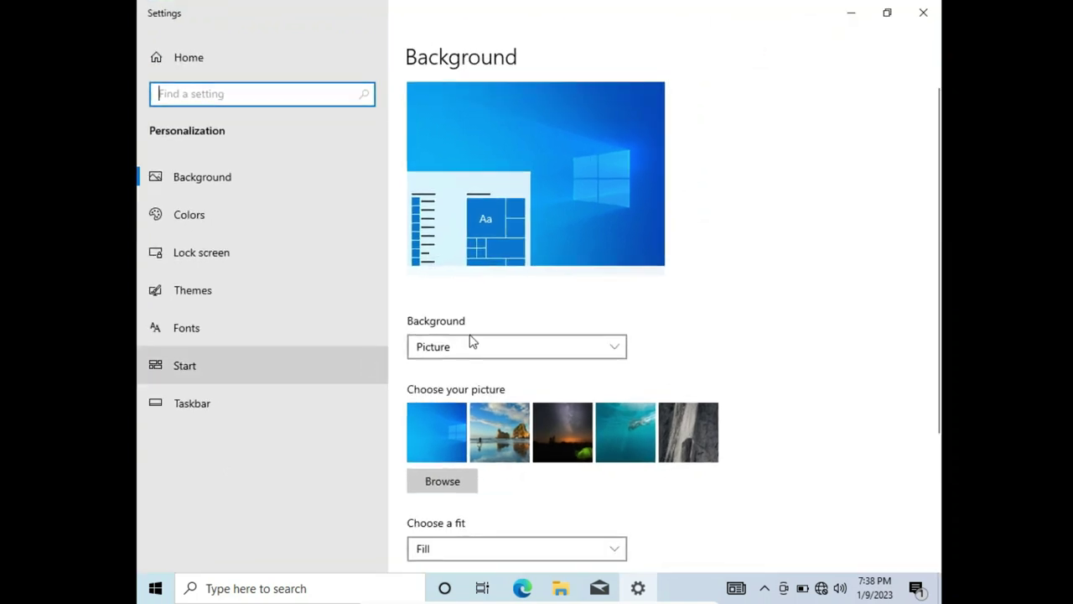
scroll(472, 340, "down", 3)
scroll(580, 480, "up", 3)
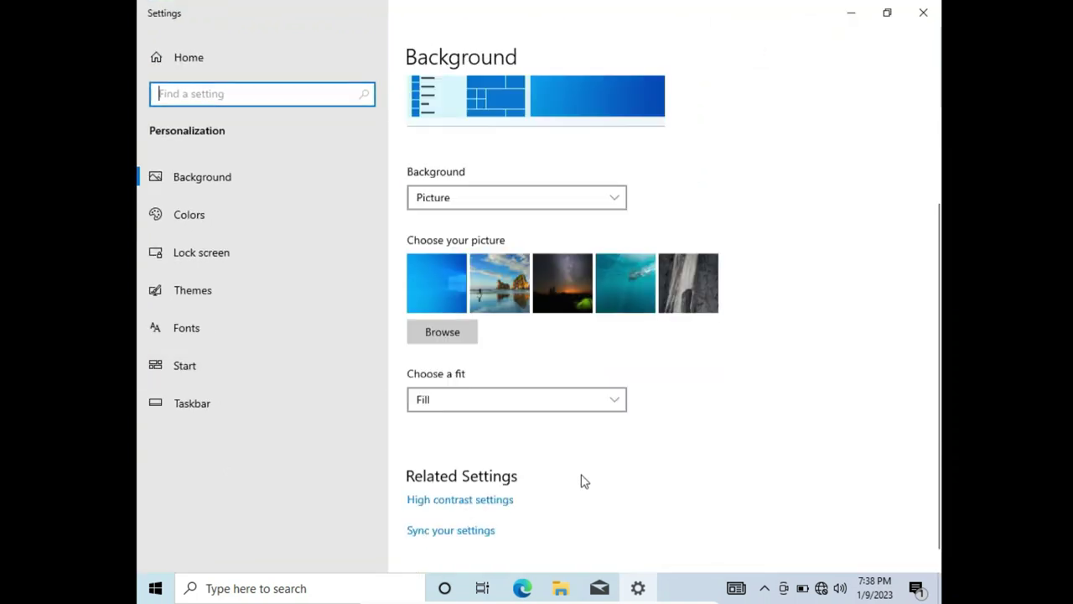
left_click(213, 327)
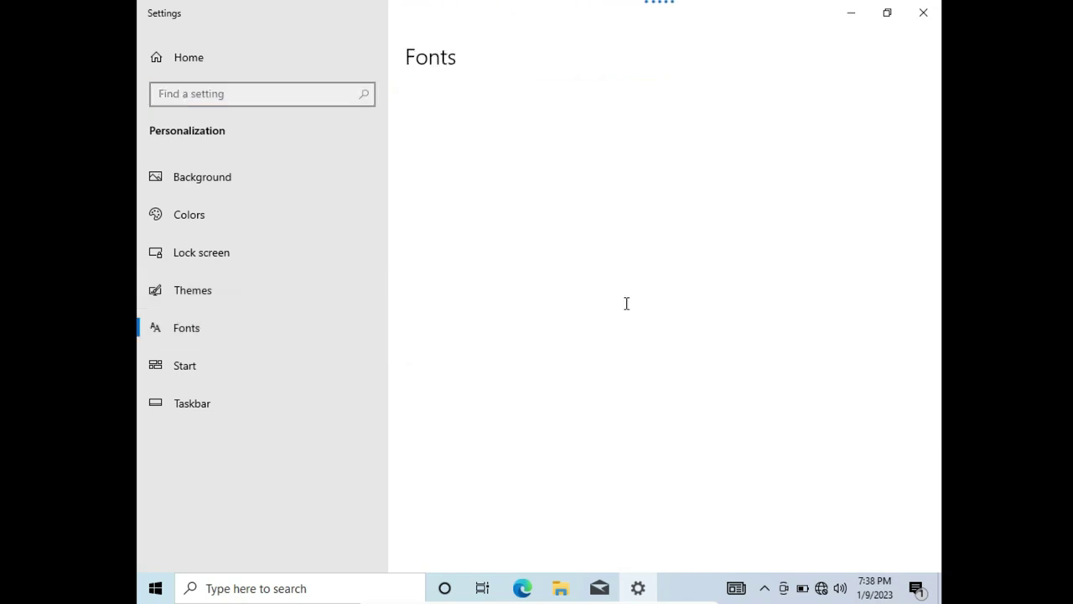
left_click(174, 372)
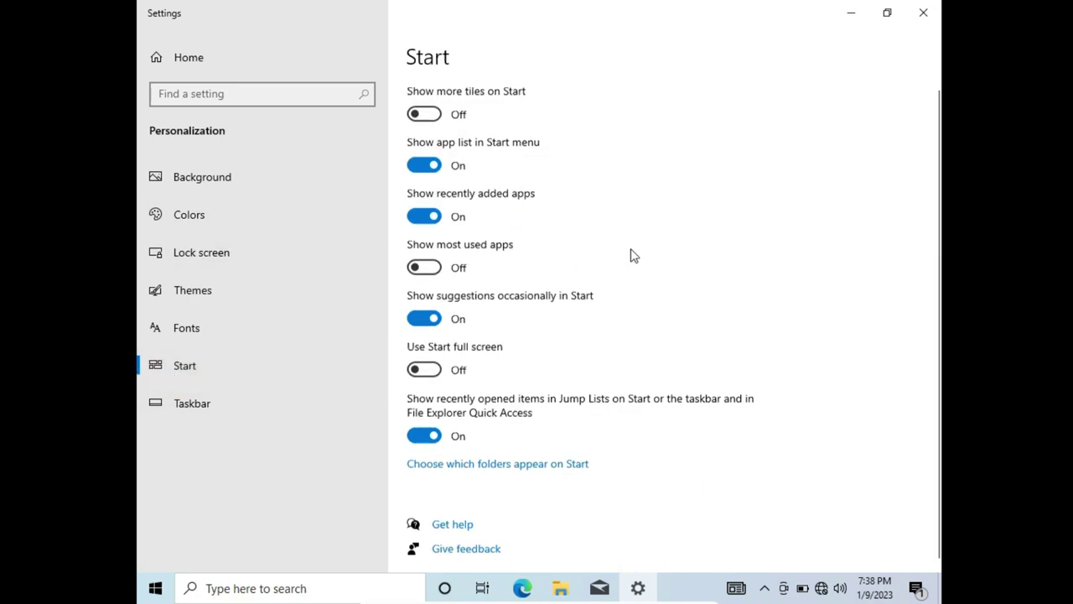
left_click(228, 210)
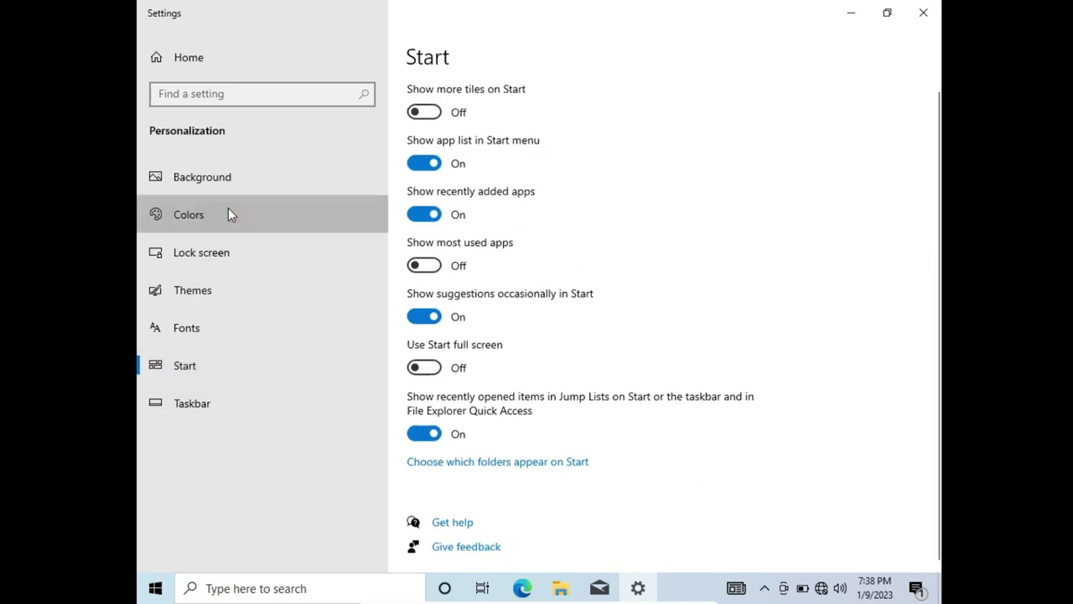
scroll(692, 265, "down", 8)
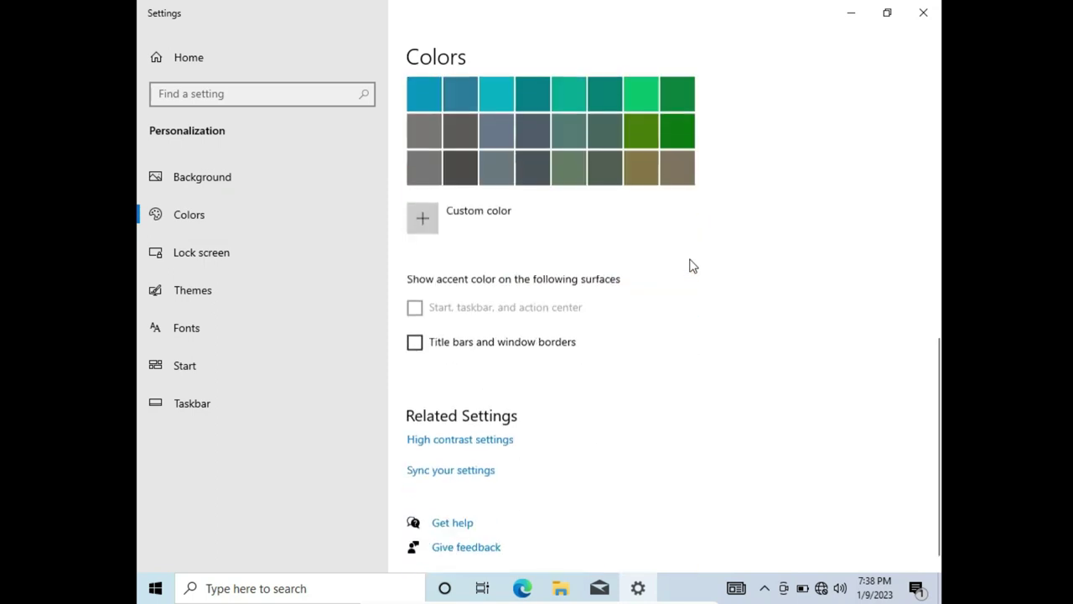
scroll(570, 451, "up", 1)
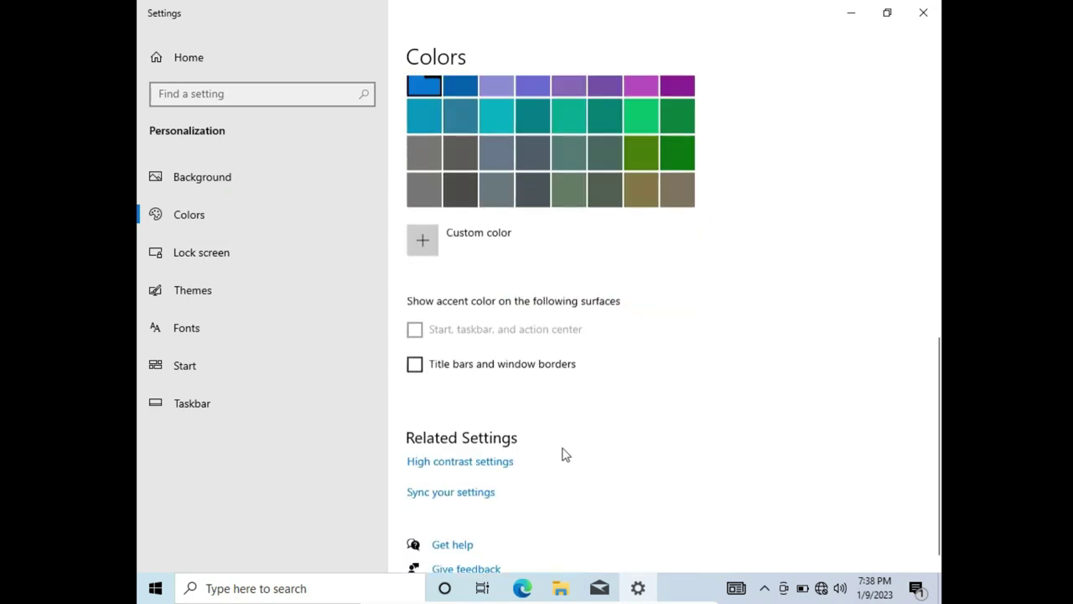
scroll(564, 453, "up", 10)
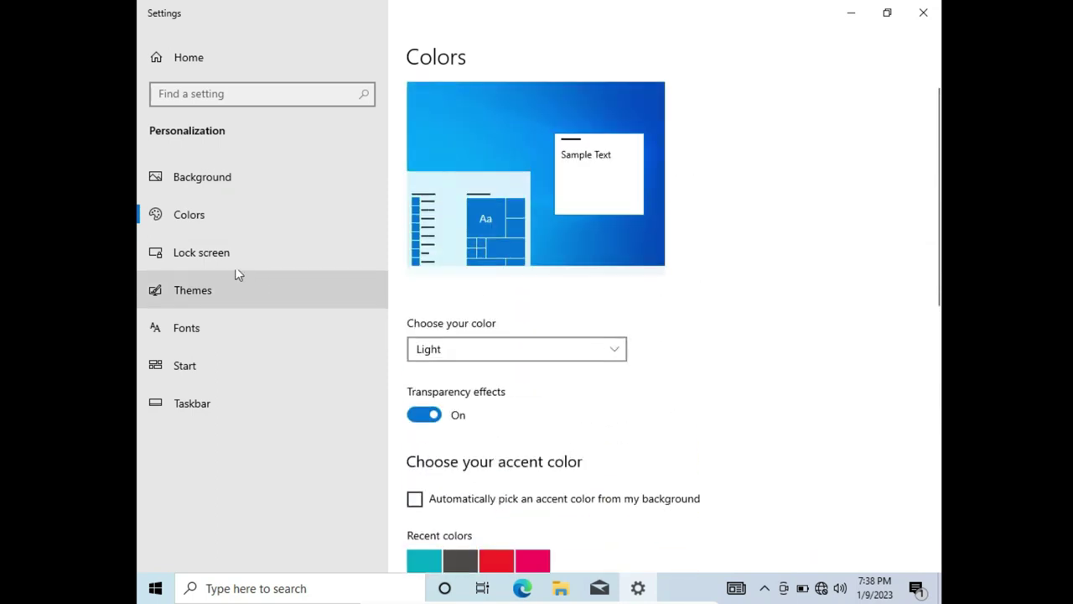
left_click(211, 186)
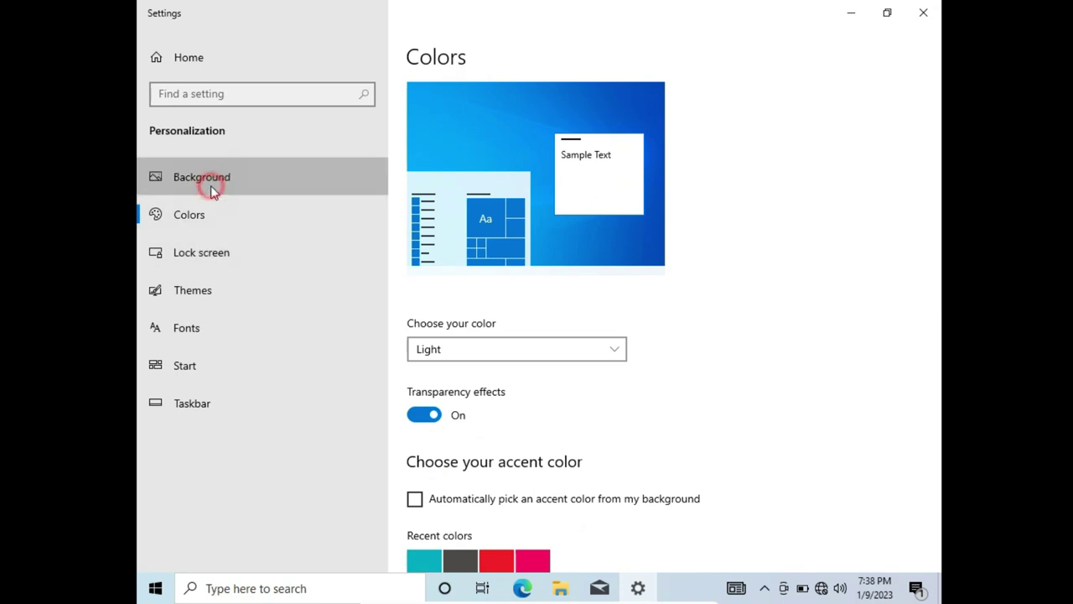
scroll(645, 288, "down", 5)
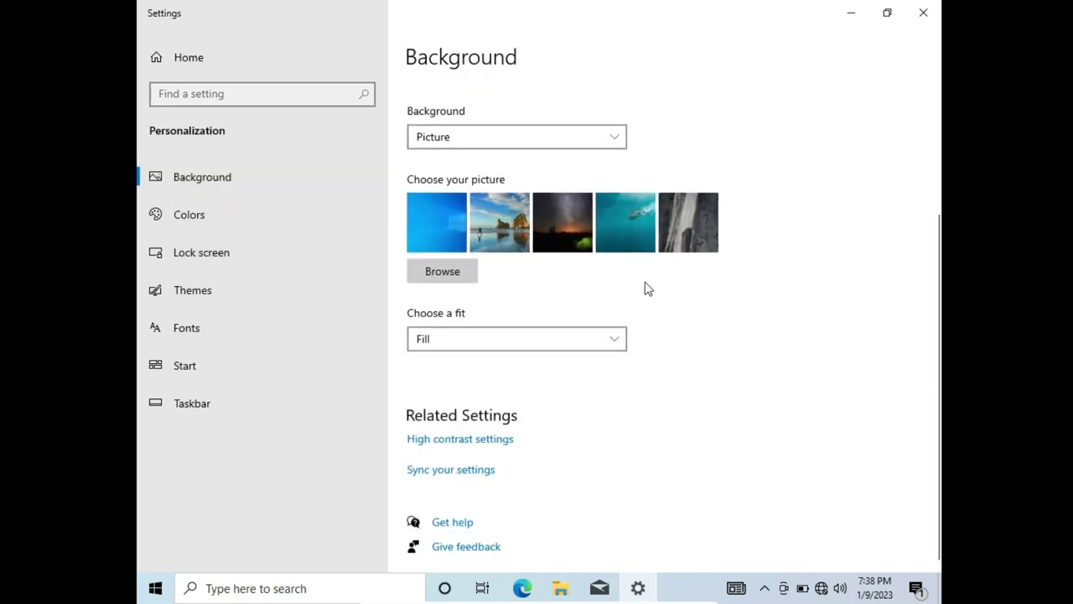
scroll(645, 288, "up", 5)
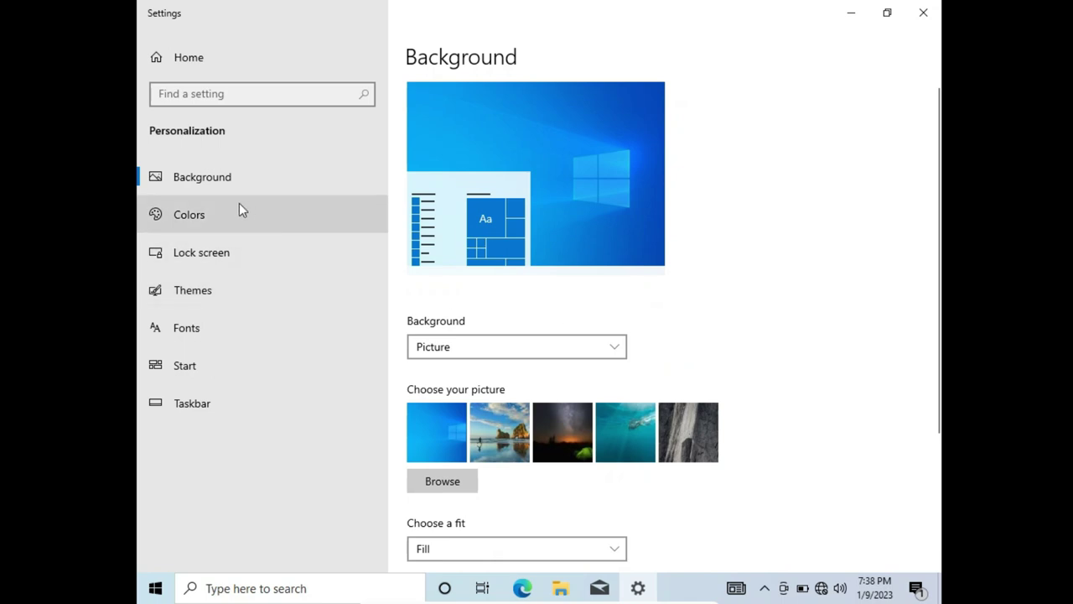
Step: In the desktop icon settings under Themes, enable the Computer, User's Files and Control Panel icons, apply the changes, and close Settings
left_click(235, 298)
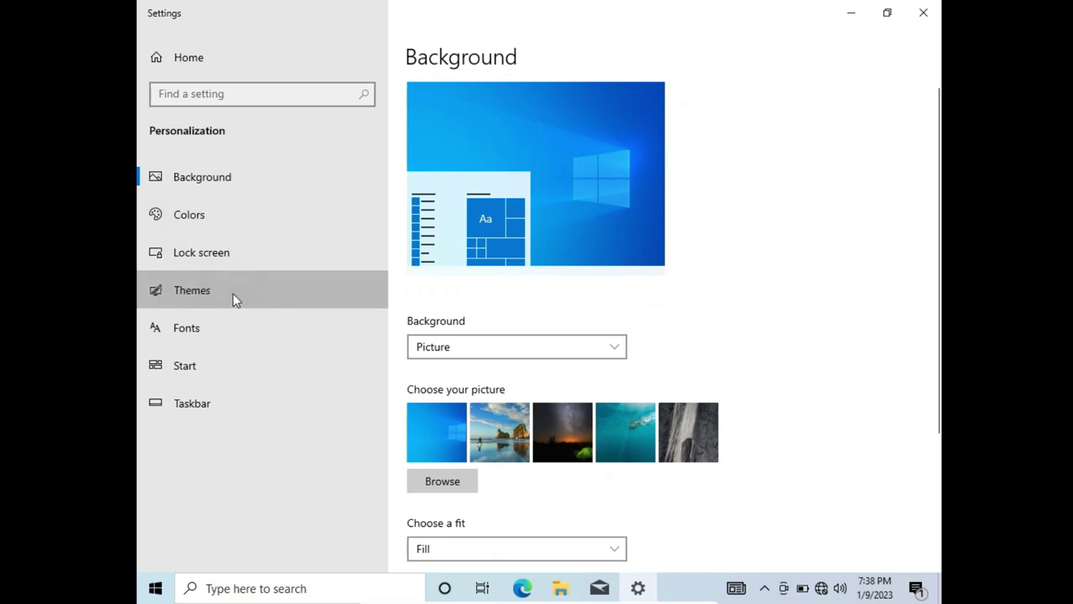
left_click(223, 279)
scroll(692, 340, "down", 5)
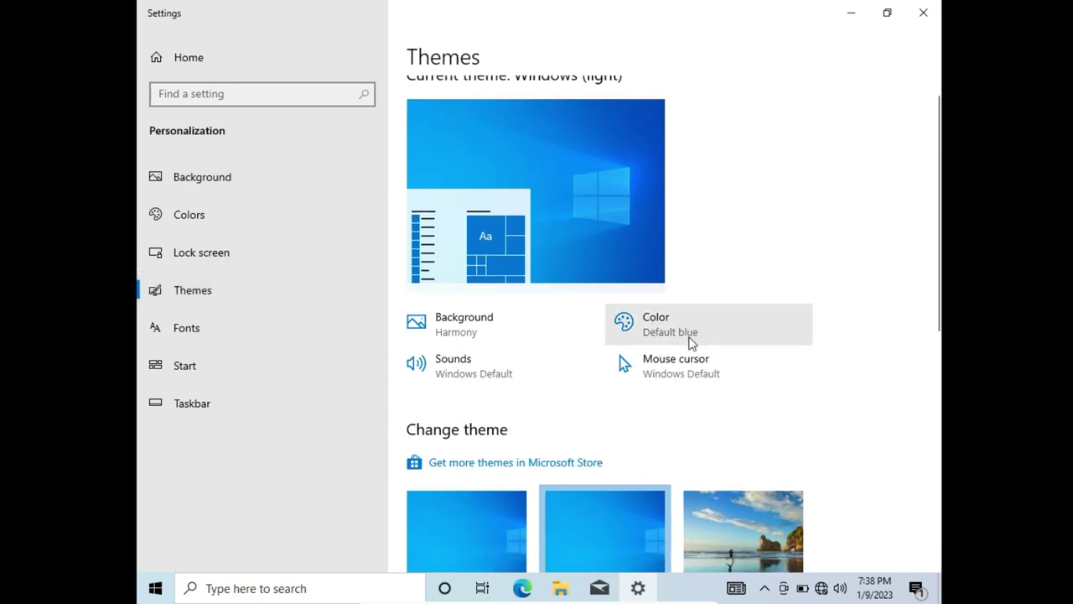
scroll(692, 344, "down", 2)
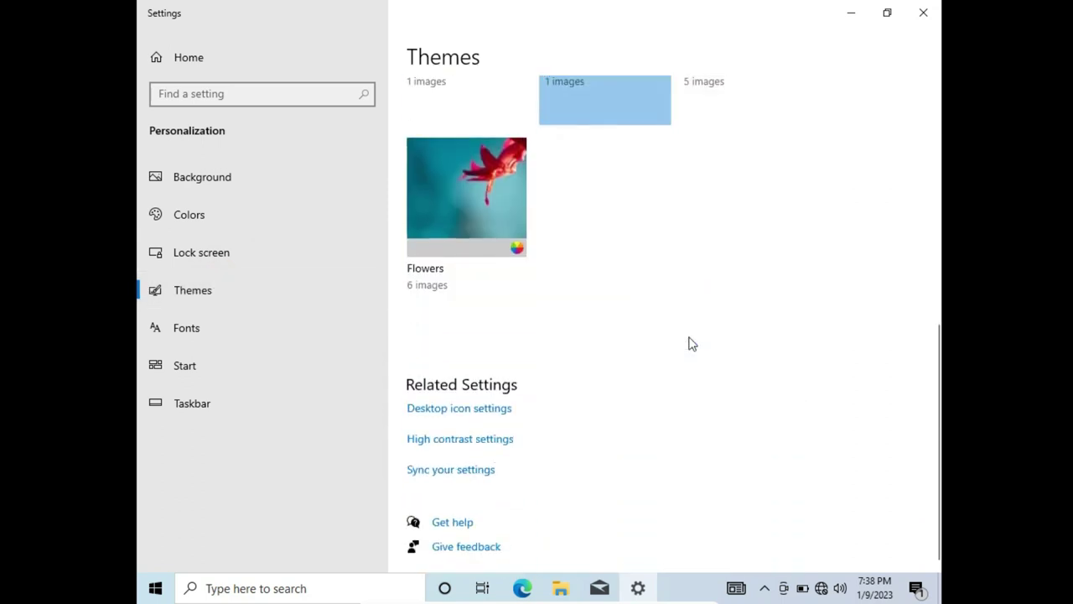
left_click(470, 410)
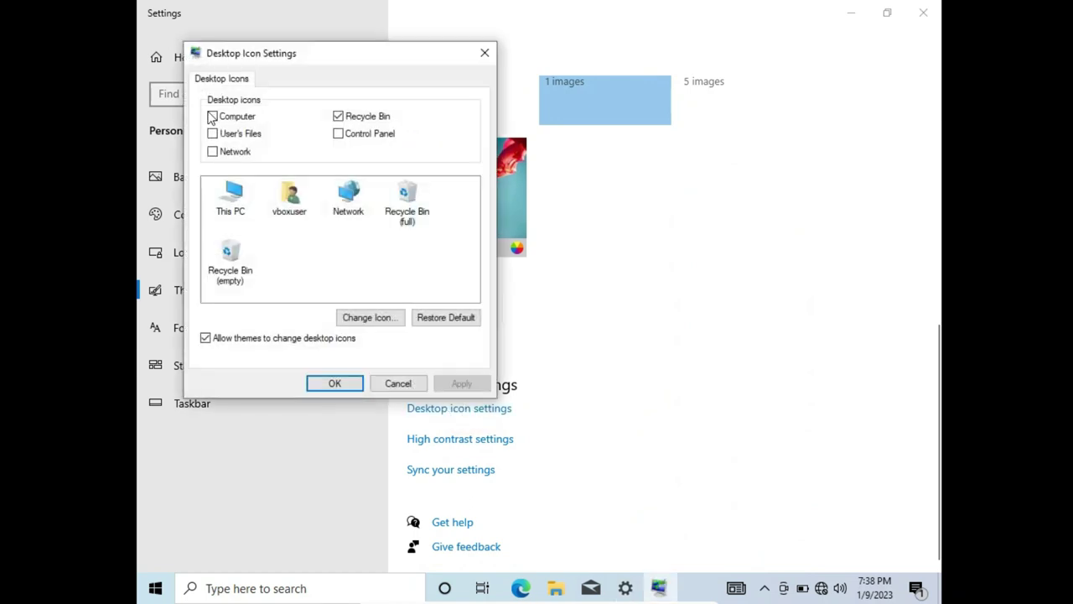
left_click(212, 116)
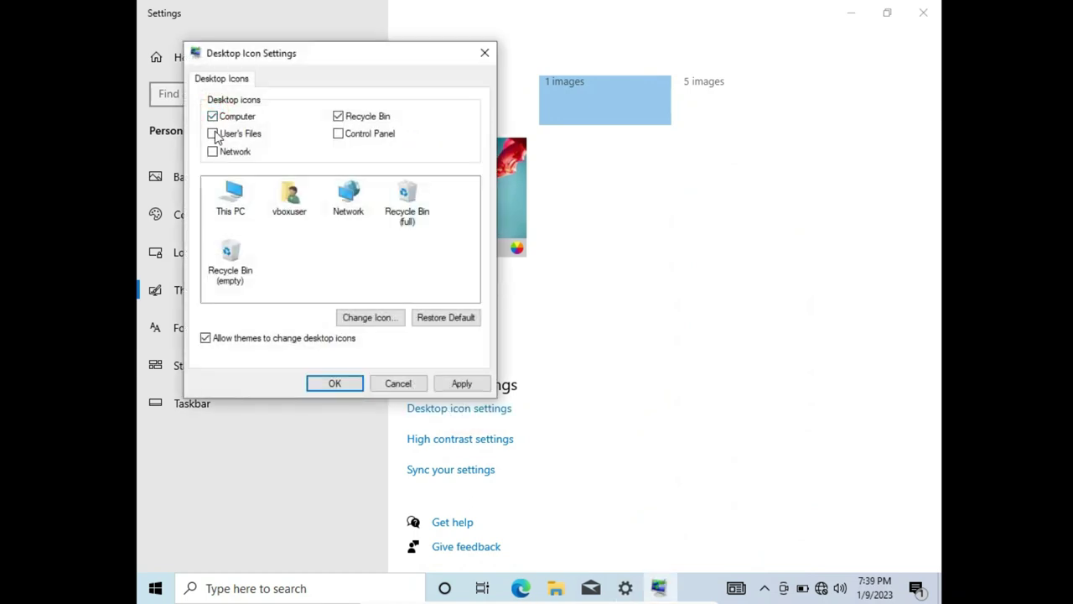
left_click(338, 133)
left_click(212, 134)
left_click(462, 376)
left_click(342, 387)
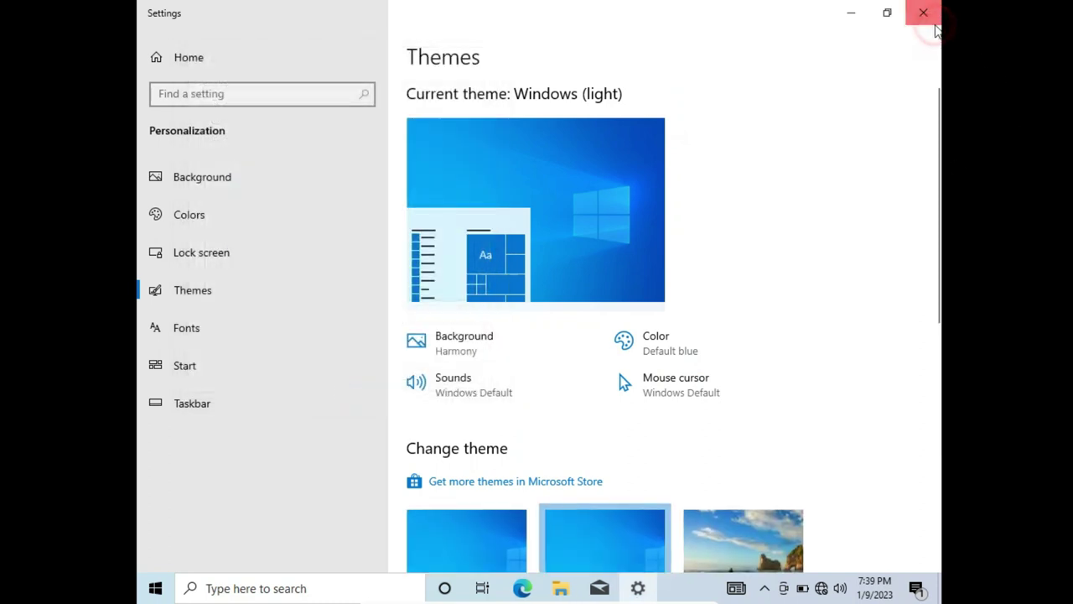
left_click(923, 13)
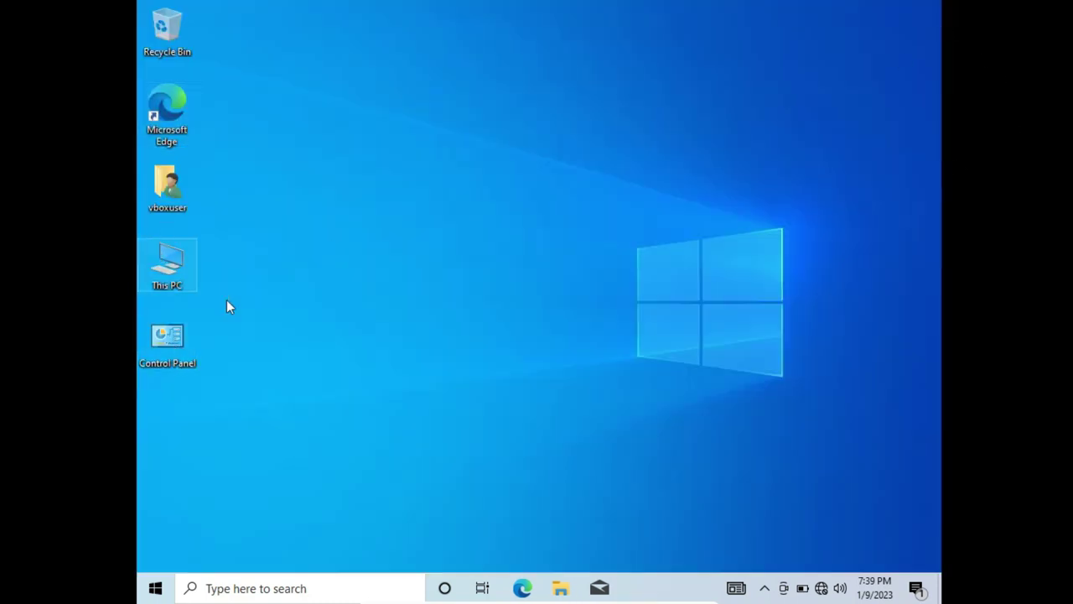
Step: Refresh the guest's desktop so the newly added icons are rearranged
left_click_drag(283, 131, 319, 254)
right_click(327, 241)
left_click(380, 279)
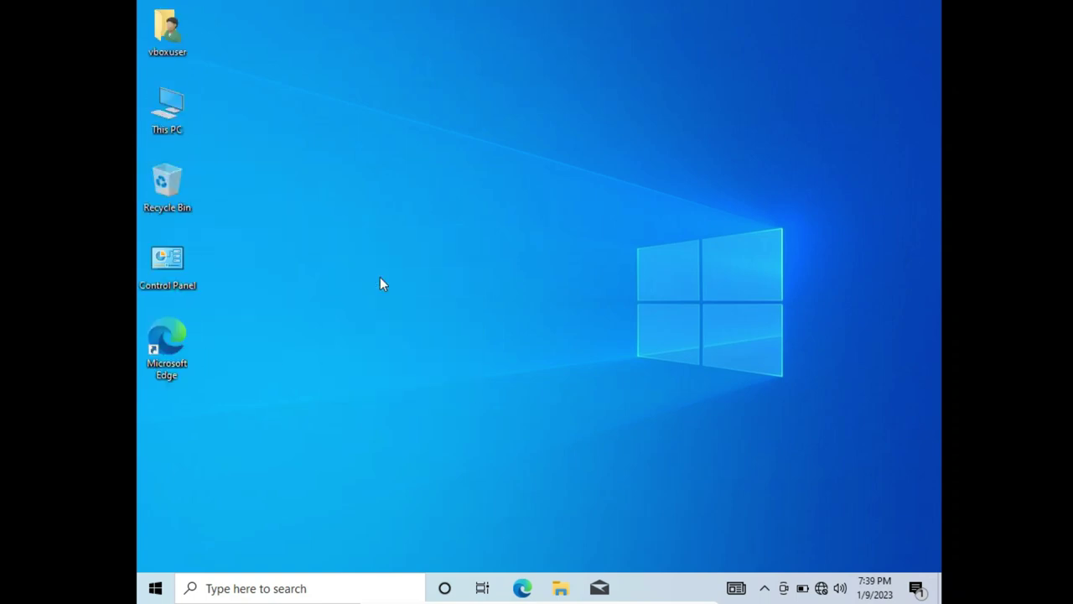
right_click(279, 136)
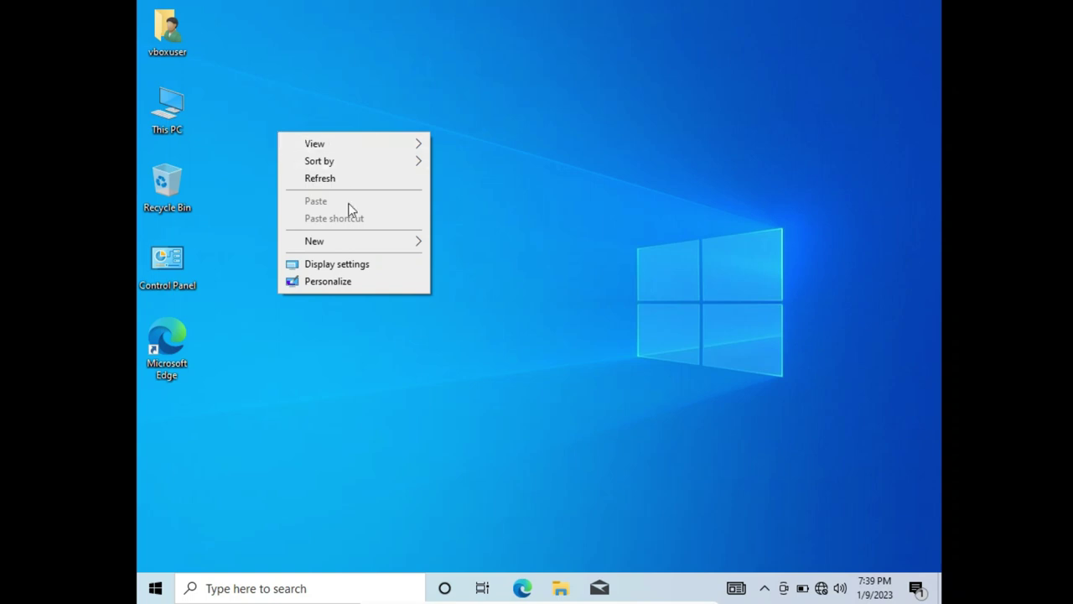
left_click(320, 177)
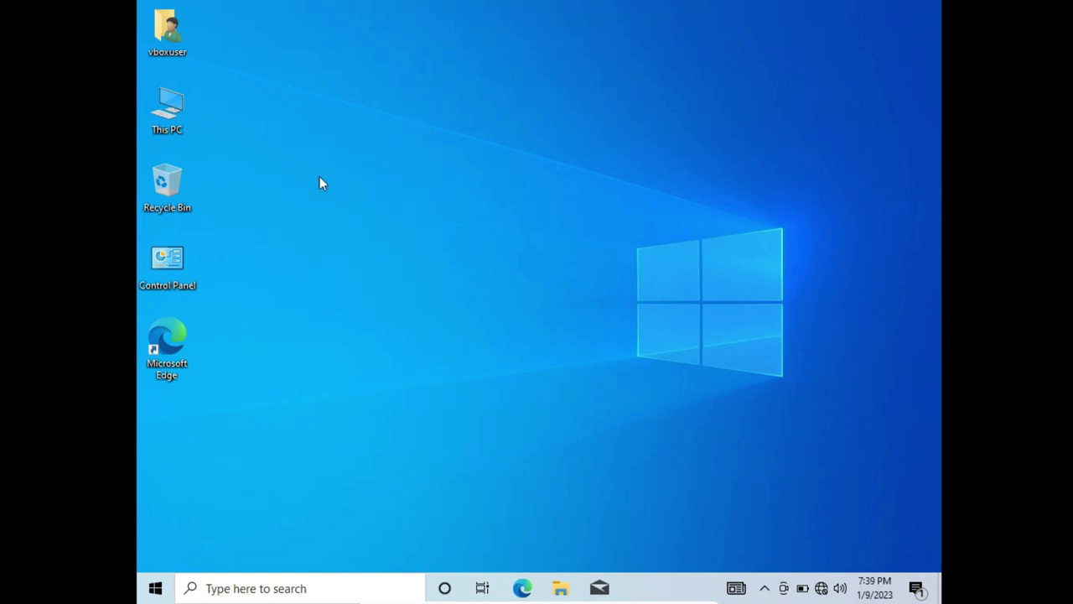
Step: Open This PC, look into Local Disk (C:), and close the file window
left_click(167, 109)
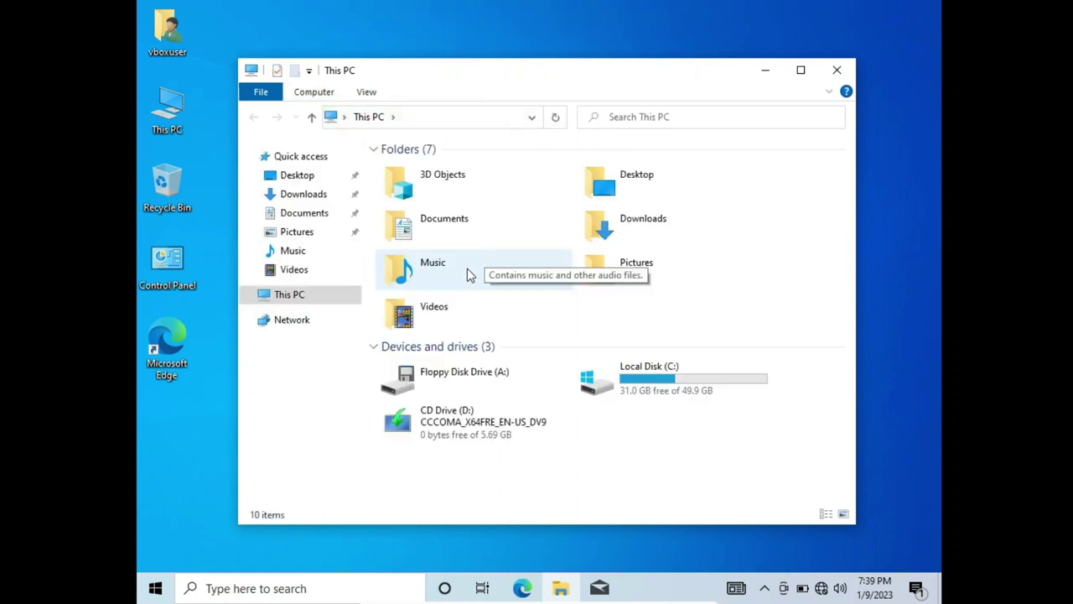
left_click(668, 394)
double_click(668, 393)
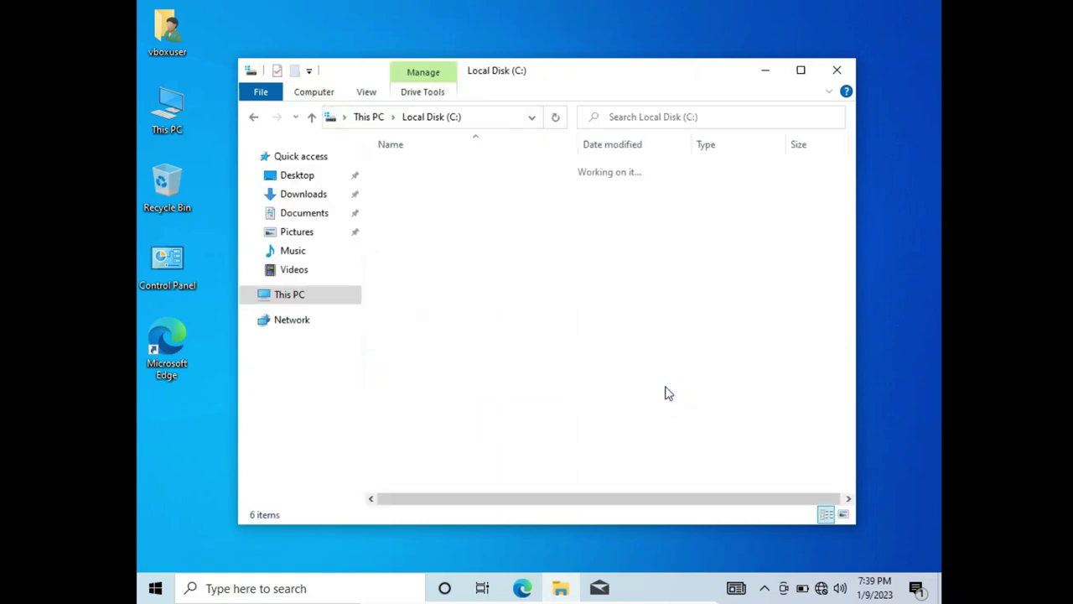
left_click(253, 117)
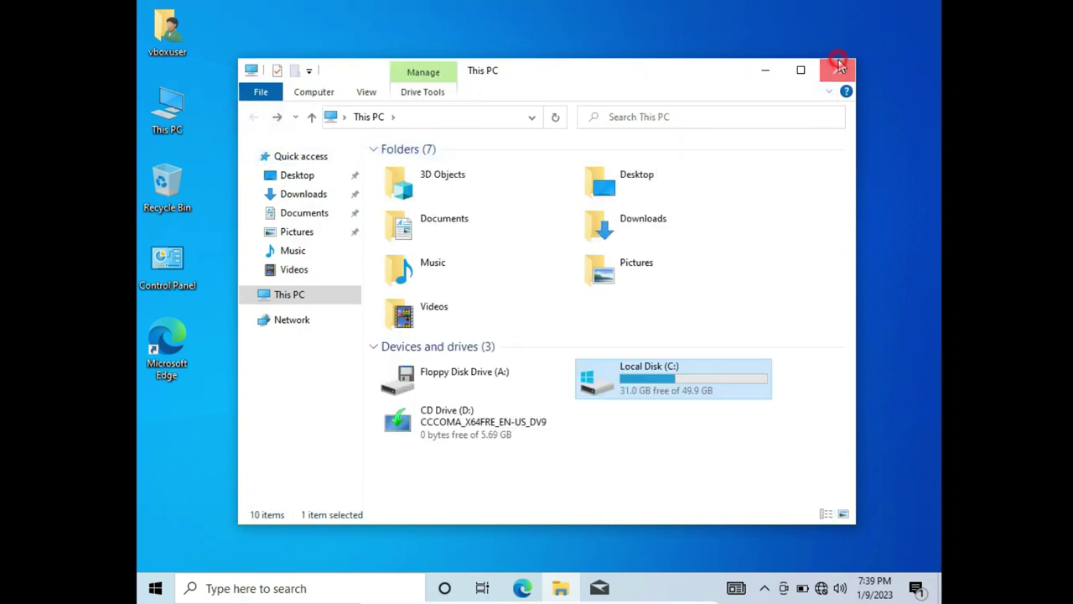
left_click(836, 70)
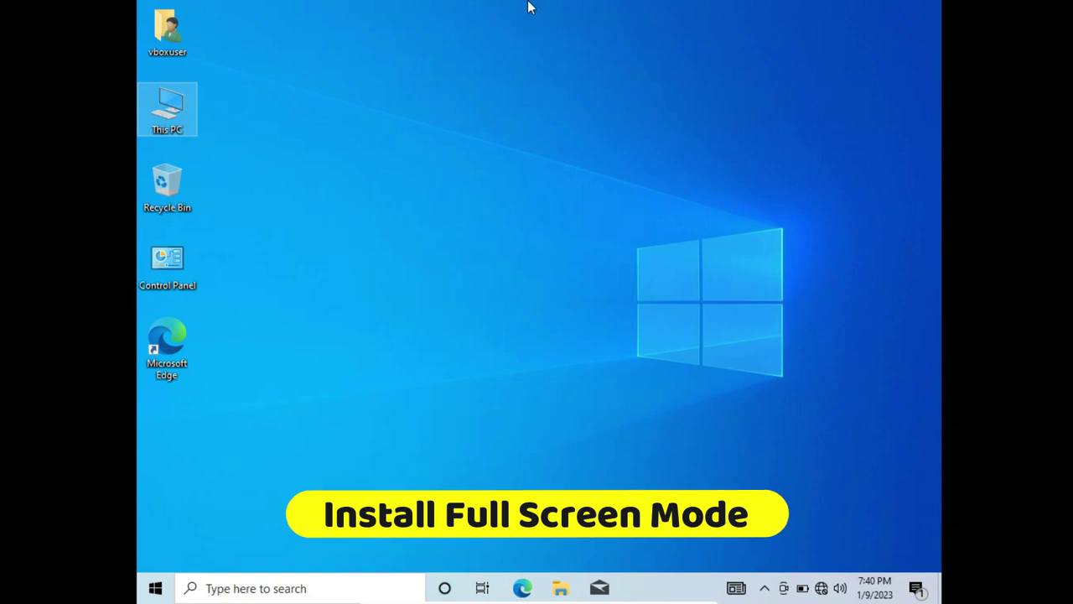
Step: Insert the Guest Additions CD image into the virtual machine and check the contents of CD Drive (D:) from This PC
mouse_move(518, 601)
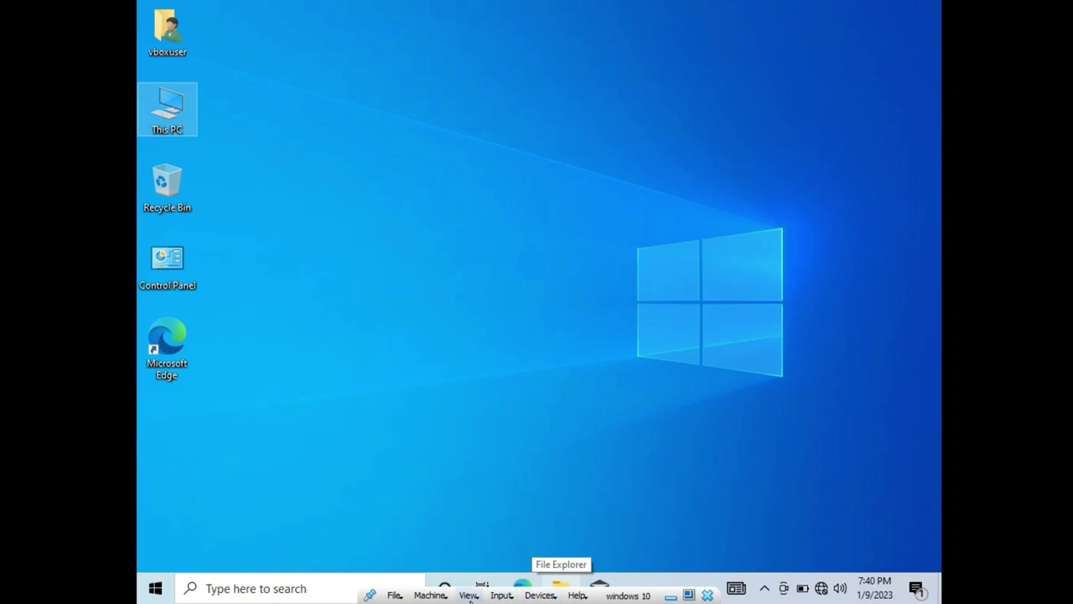
left_click(541, 595)
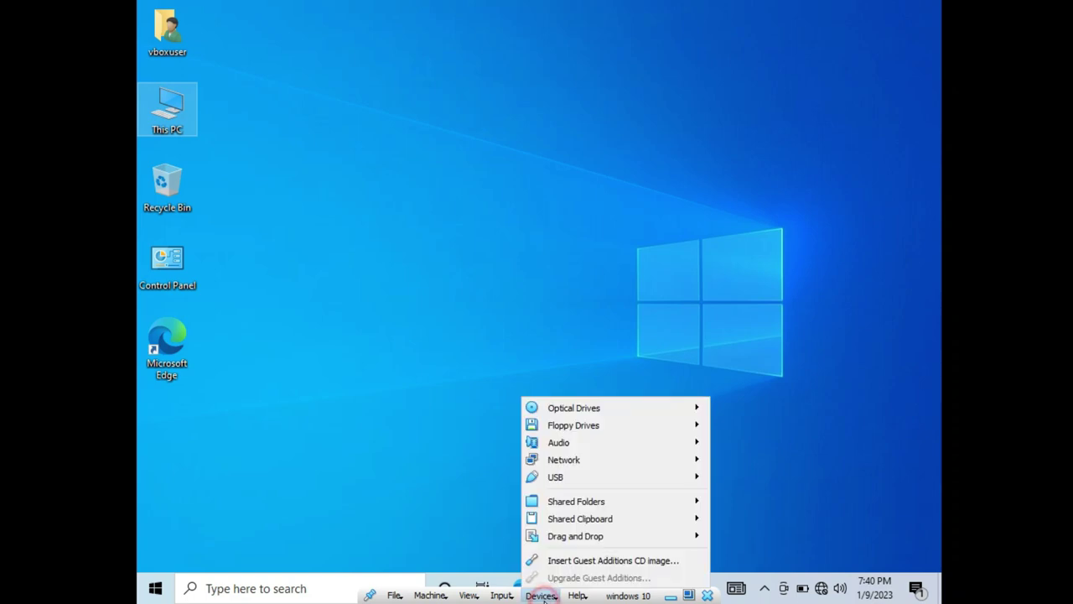
left_click(594, 561)
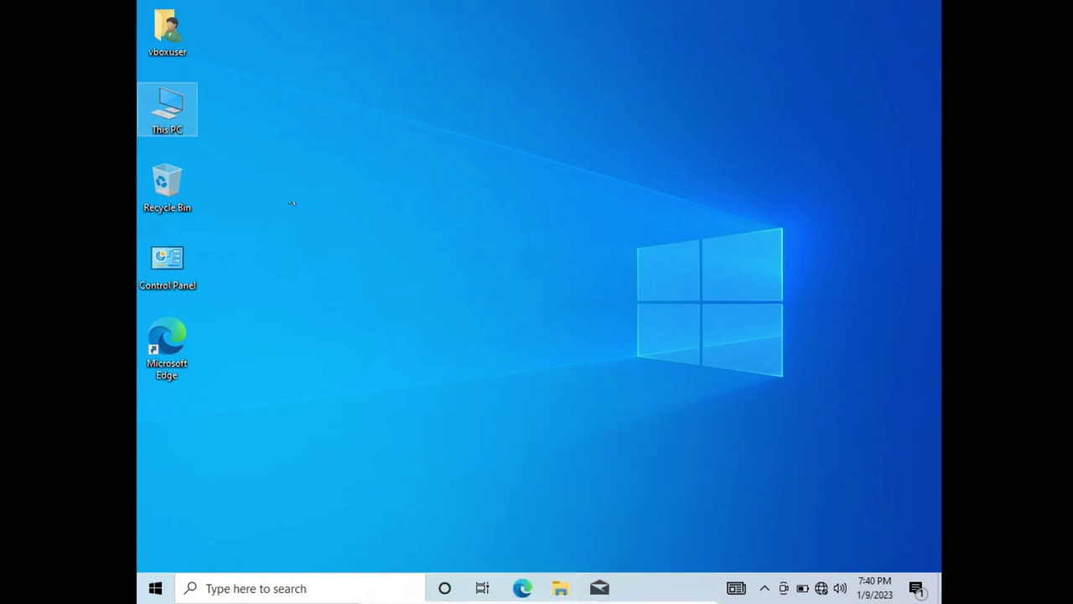
double_click(164, 109)
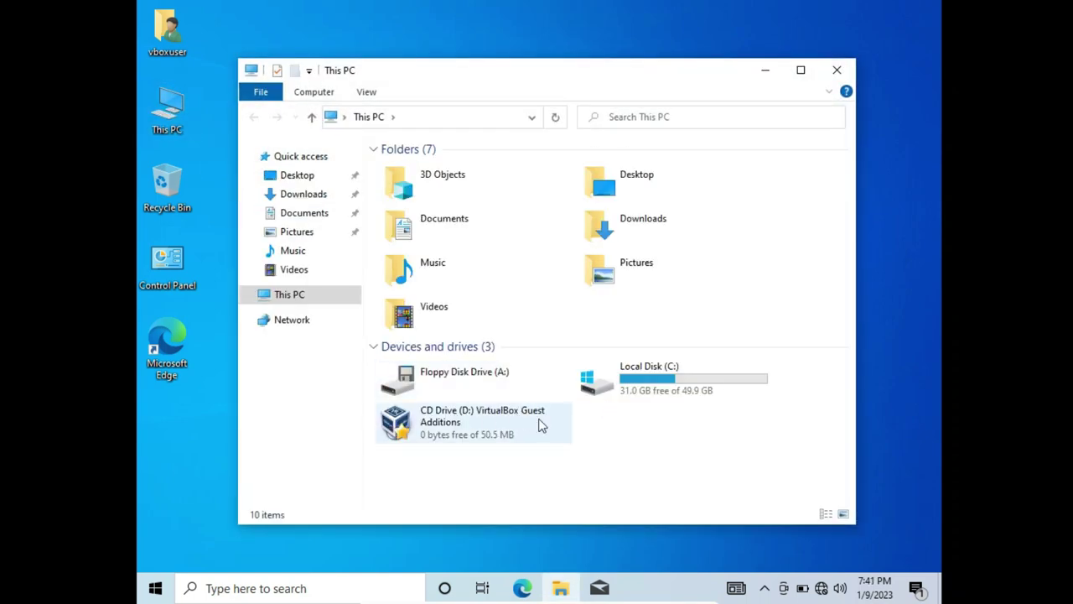
double_click(469, 416)
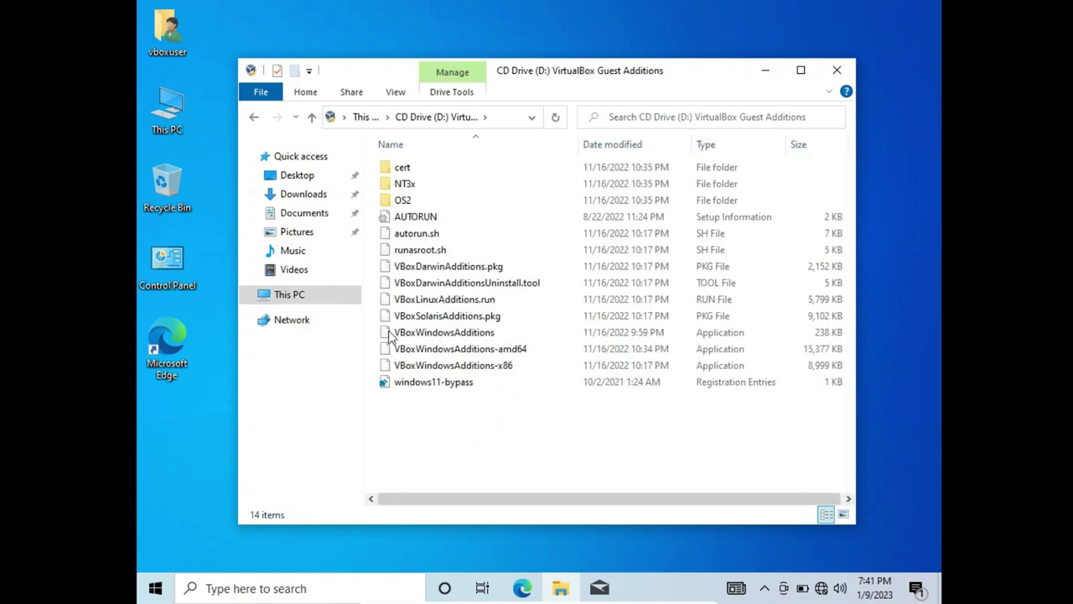
left_click(253, 117)
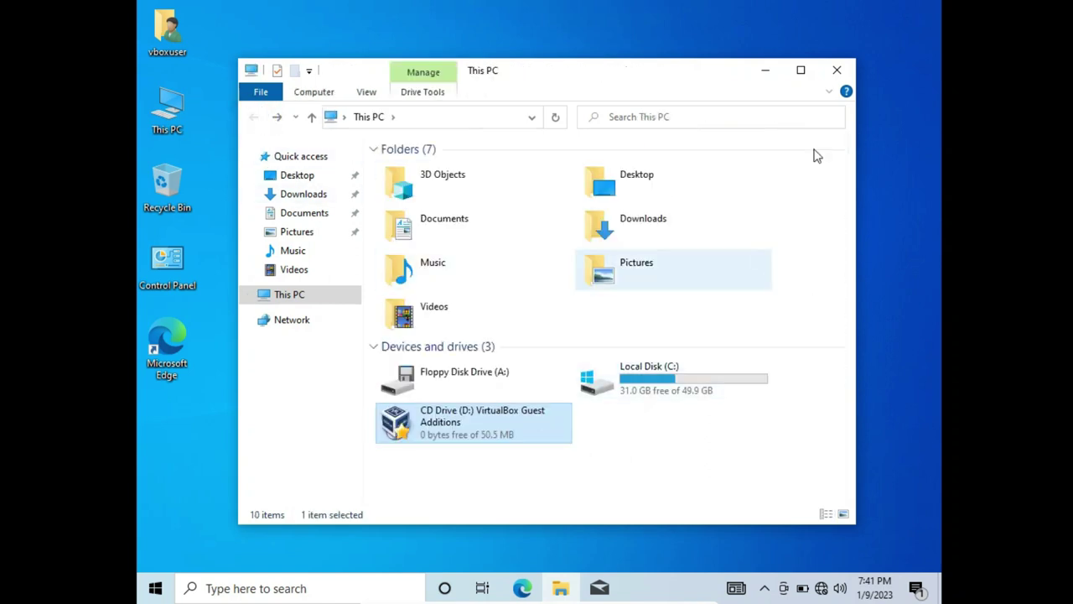
Step: Eject the VirtualBox Guest Additions disc from CD Drive (D:)
right_click(496, 432)
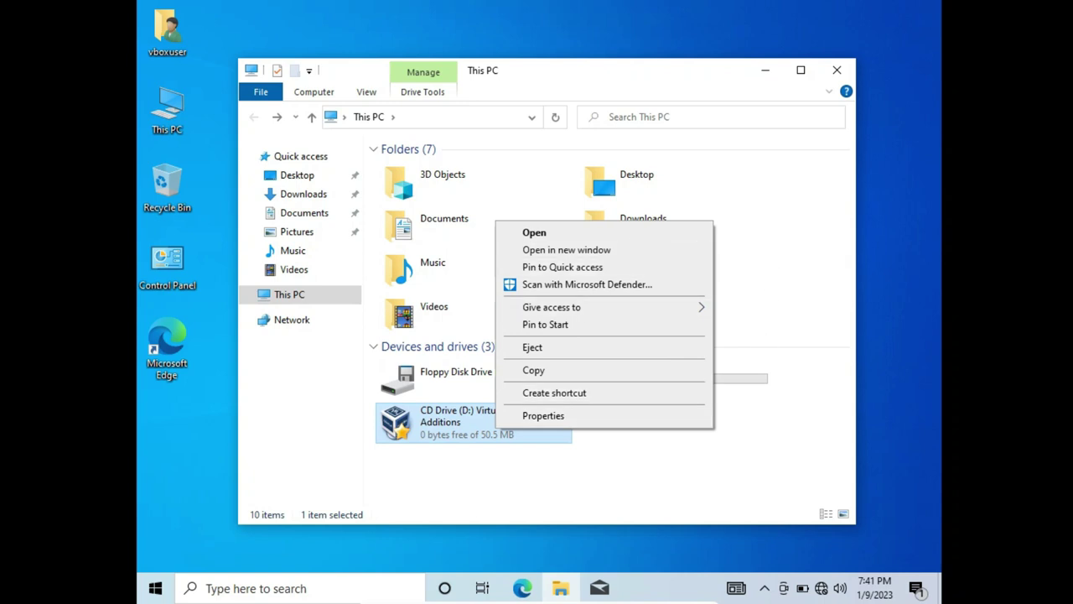
right_click(435, 425)
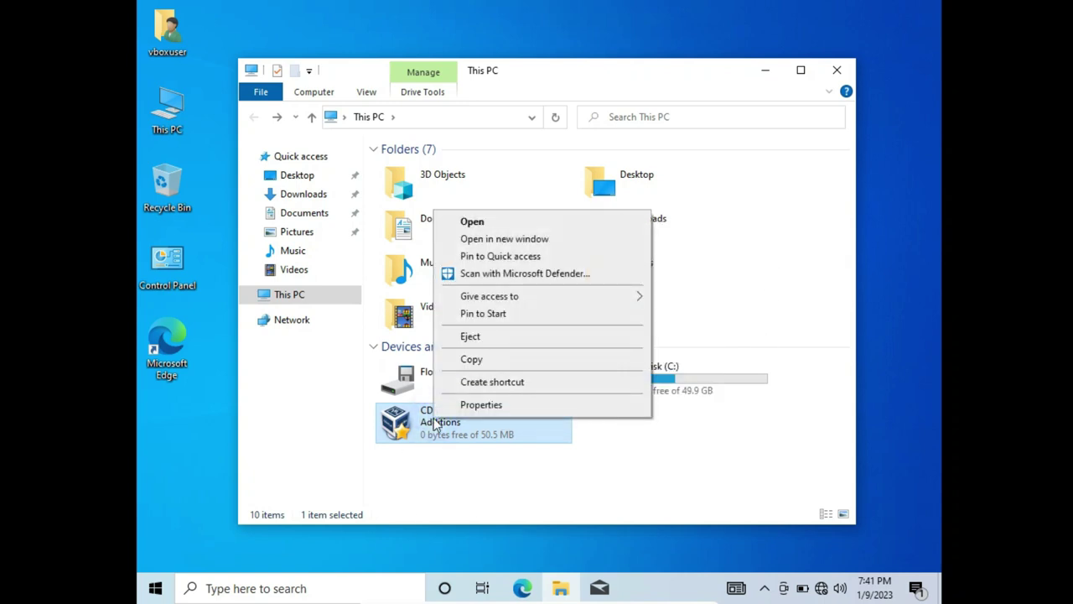
left_click(475, 336)
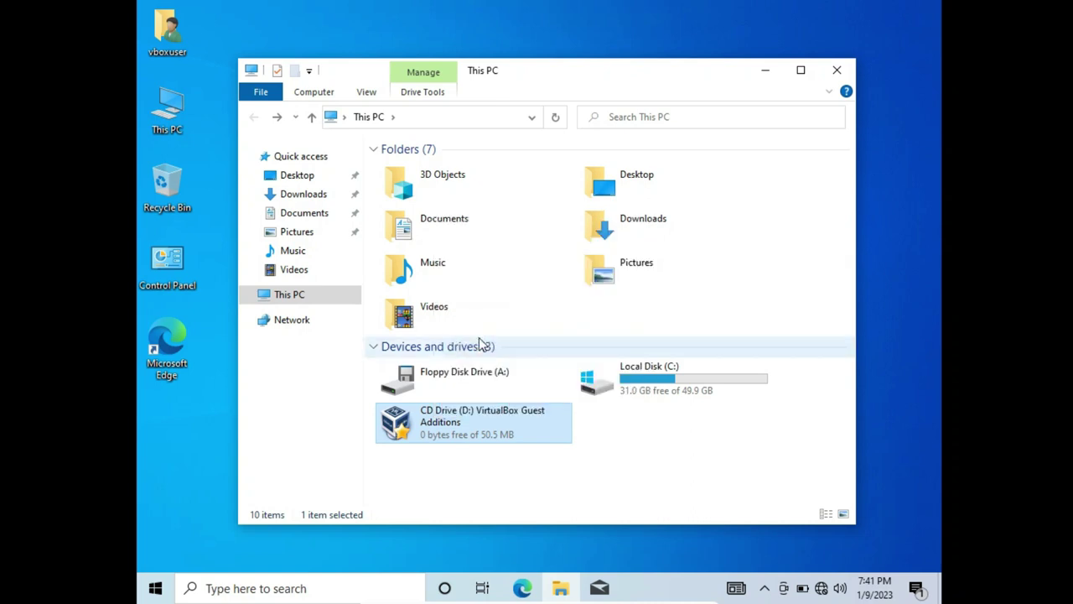
Step: Close the This PC window and insert the Guest Additions CD image into the virtual machine again
left_click(837, 70)
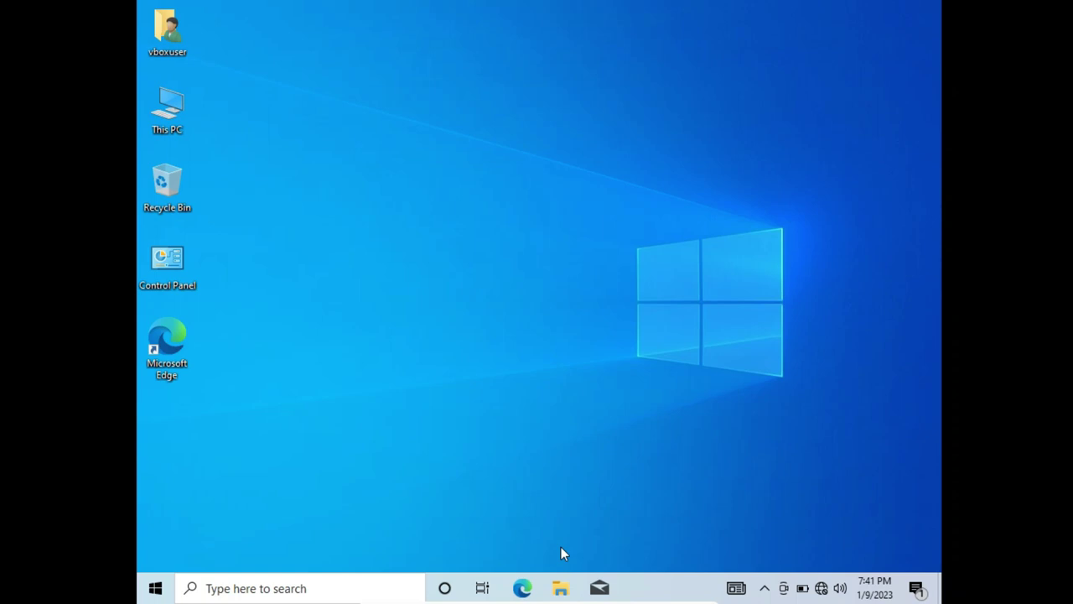
mouse_move(561, 599)
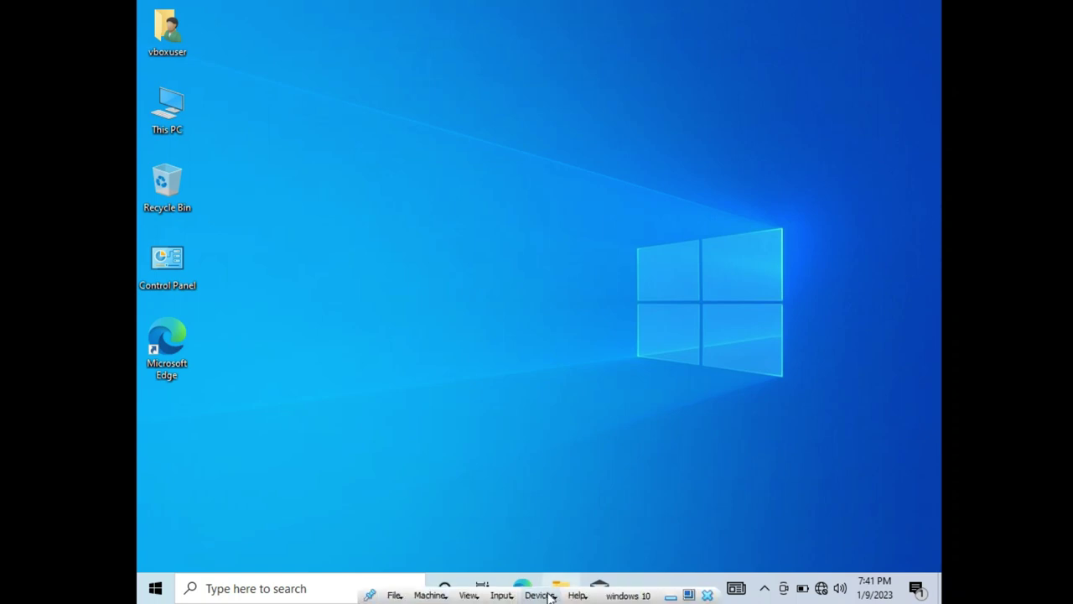
left_click(468, 595)
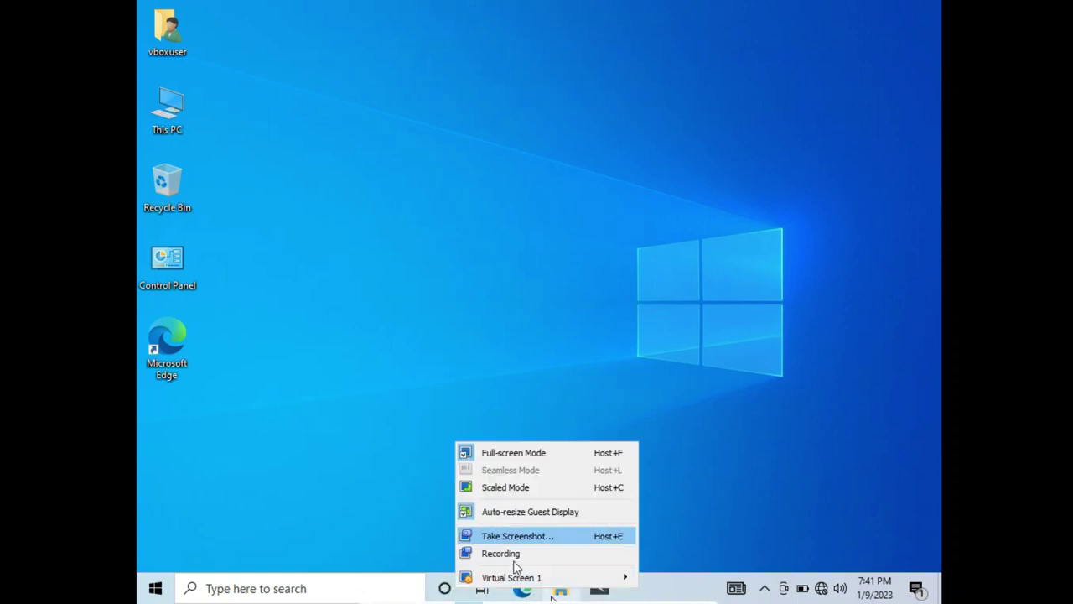
left_click(552, 597)
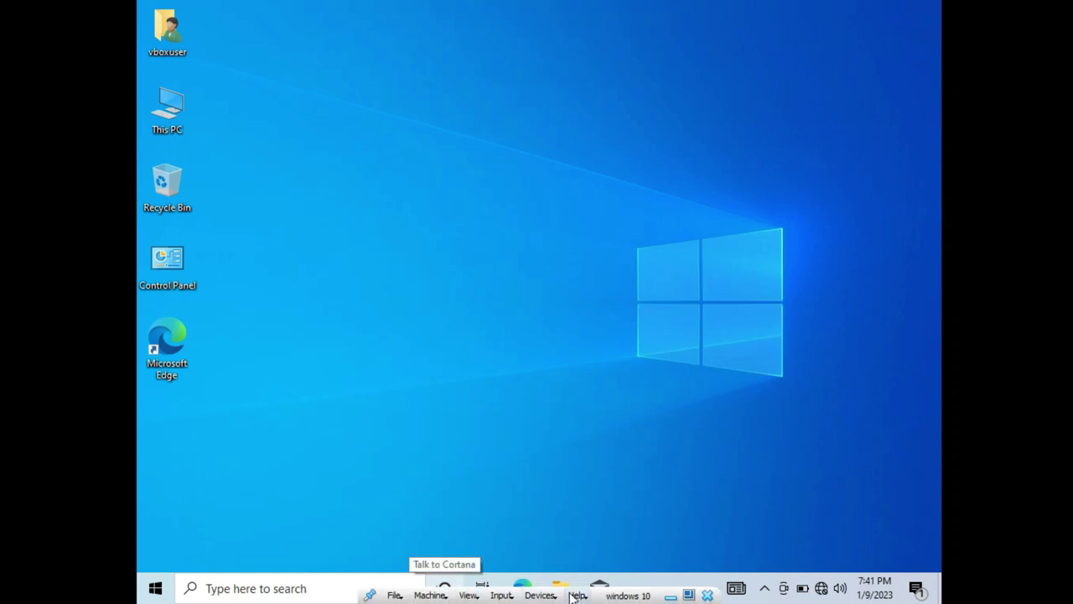
left_click(542, 597)
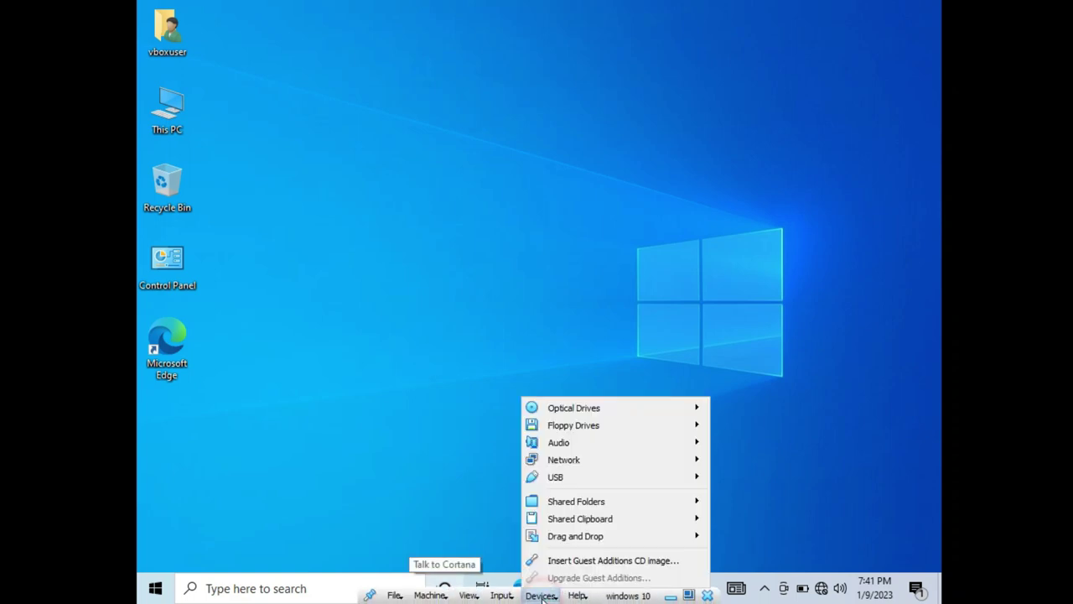
left_click(577, 559)
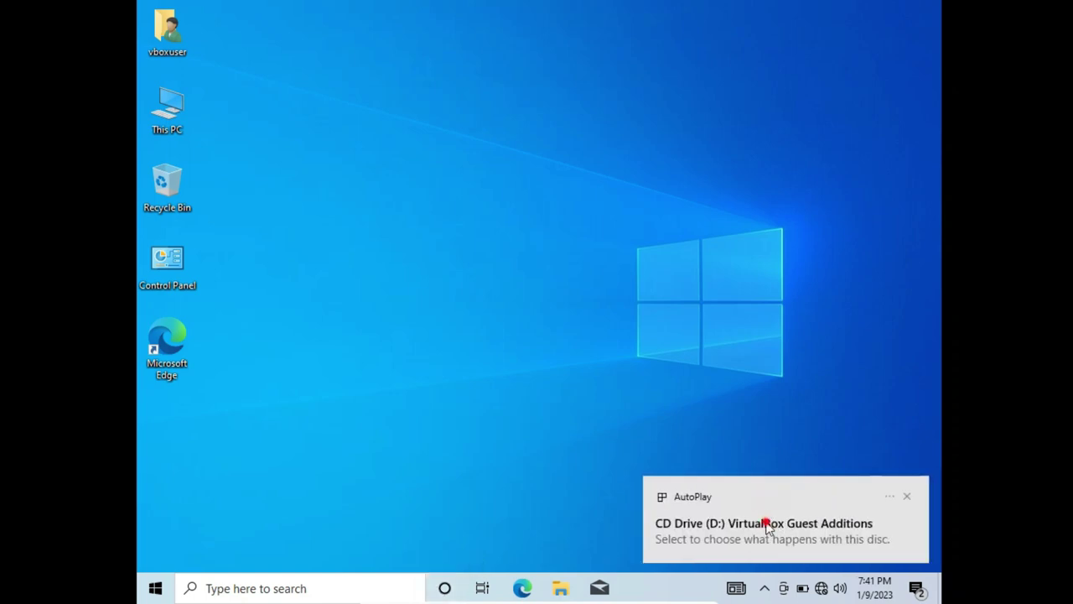
Step: Run VBoxWindowsAdditions.exe from the AutoPlay options for CD Drive (D:) and allow it to make changes to the device
left_click(766, 523)
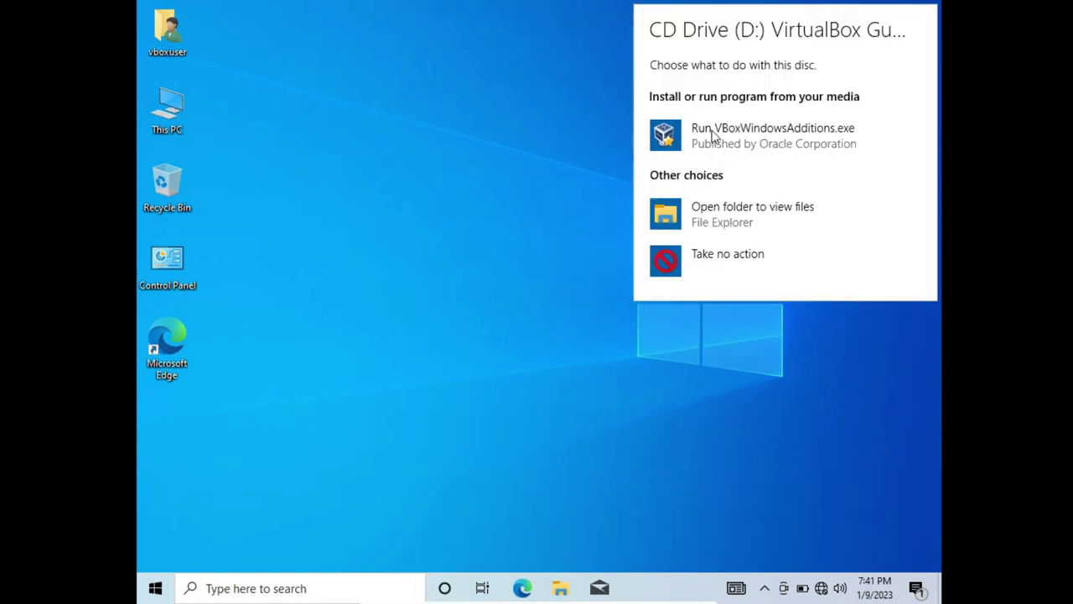
left_click(712, 134)
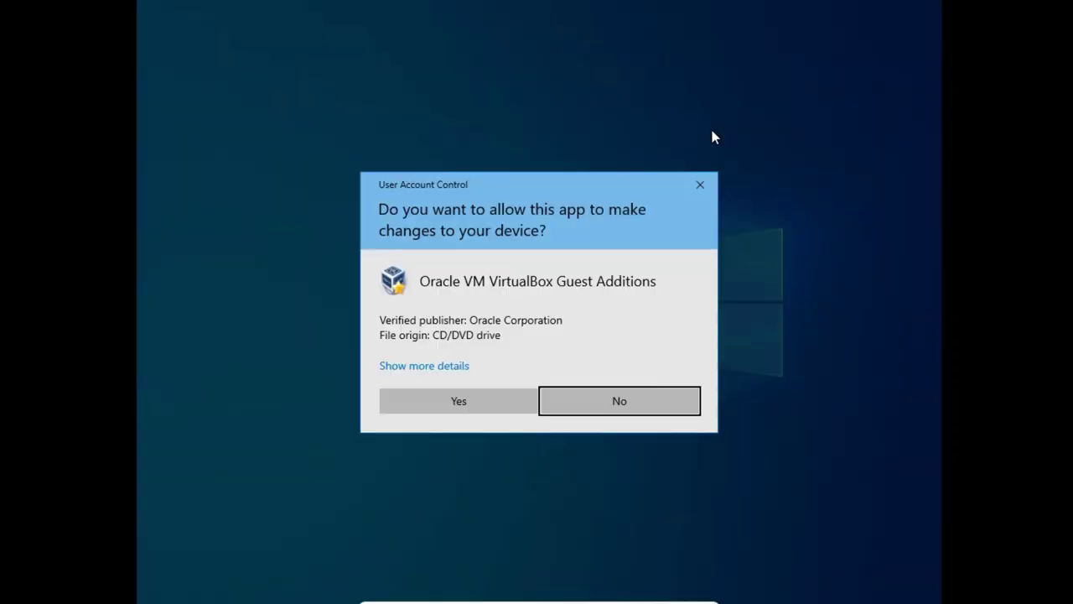
left_click(492, 401)
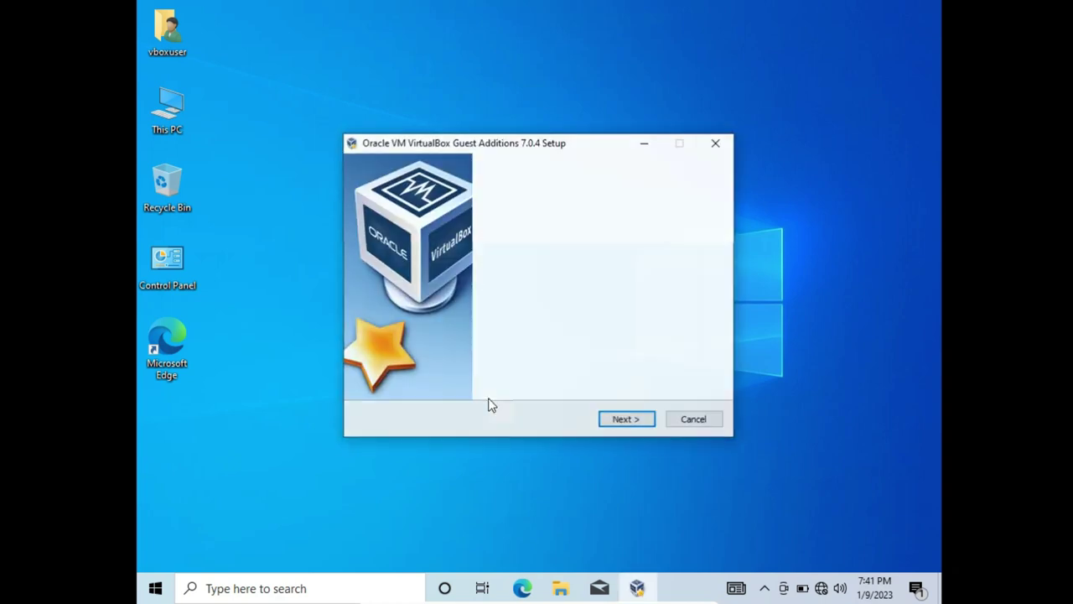
Step: Install VirtualBox Guest Additions 7.0.4 with the default destination and components, and finish setup with Reboot now
left_click(636, 428)
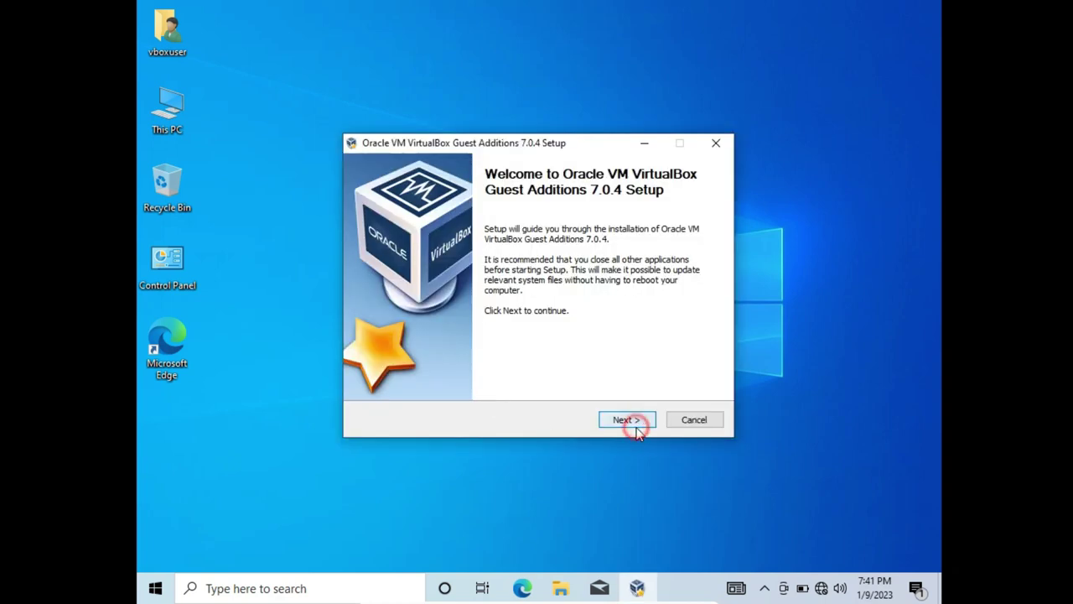
left_click(635, 420)
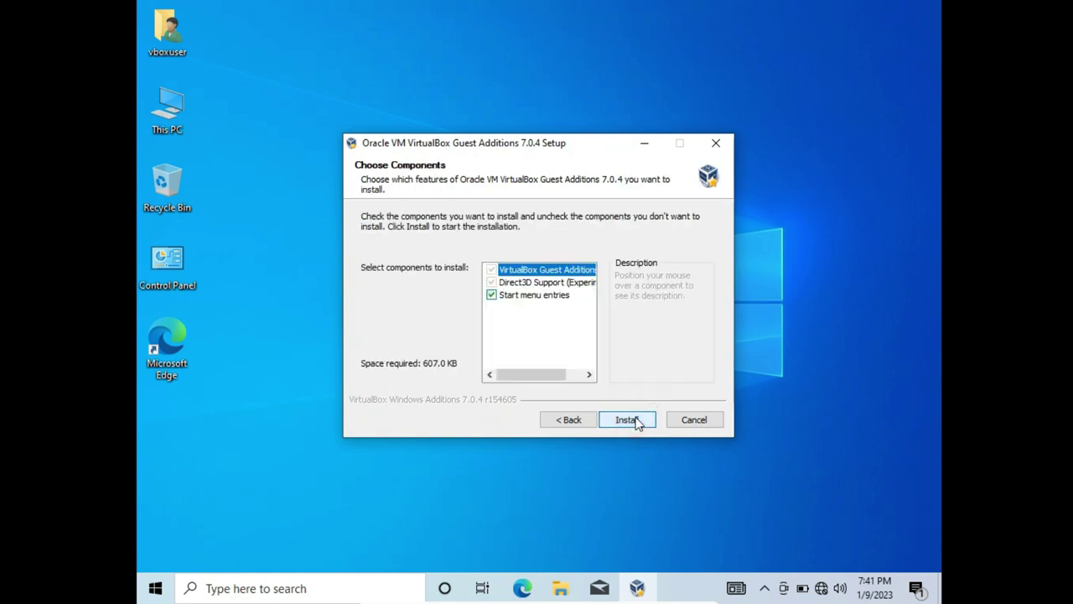
left_click(634, 421)
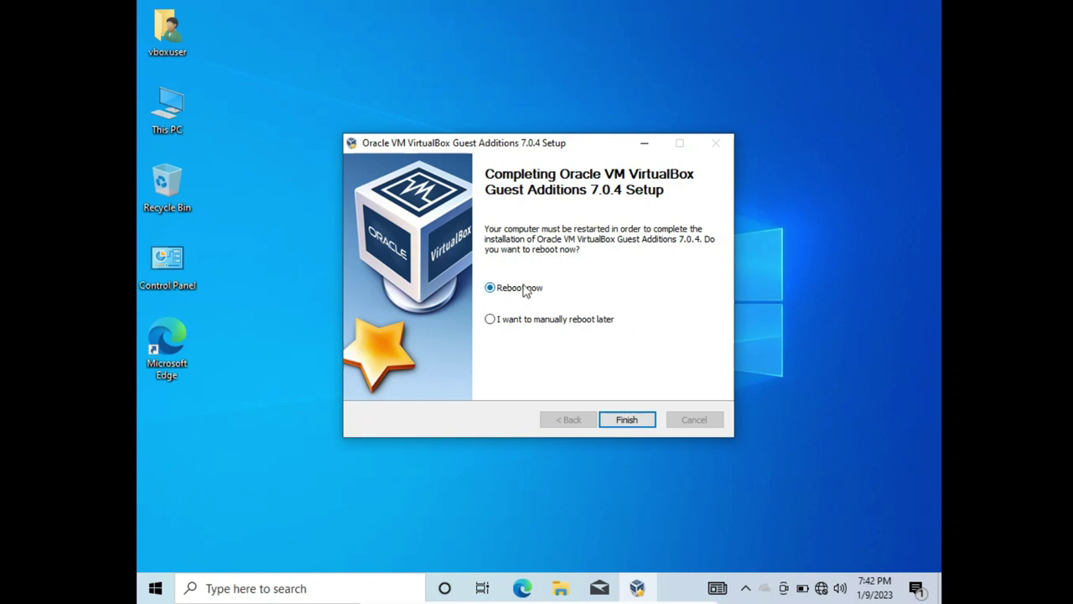
left_click(634, 417)
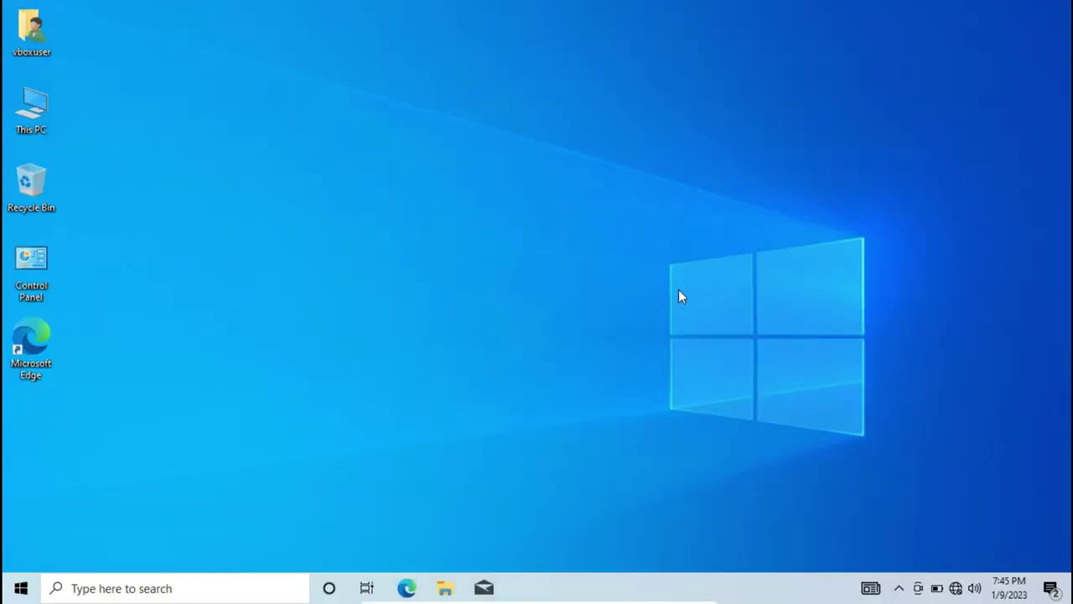
Step: Refresh the guest's desktop twice after the reboot and leave the desktop icons deselected
right_click(680, 290)
left_click(708, 339)
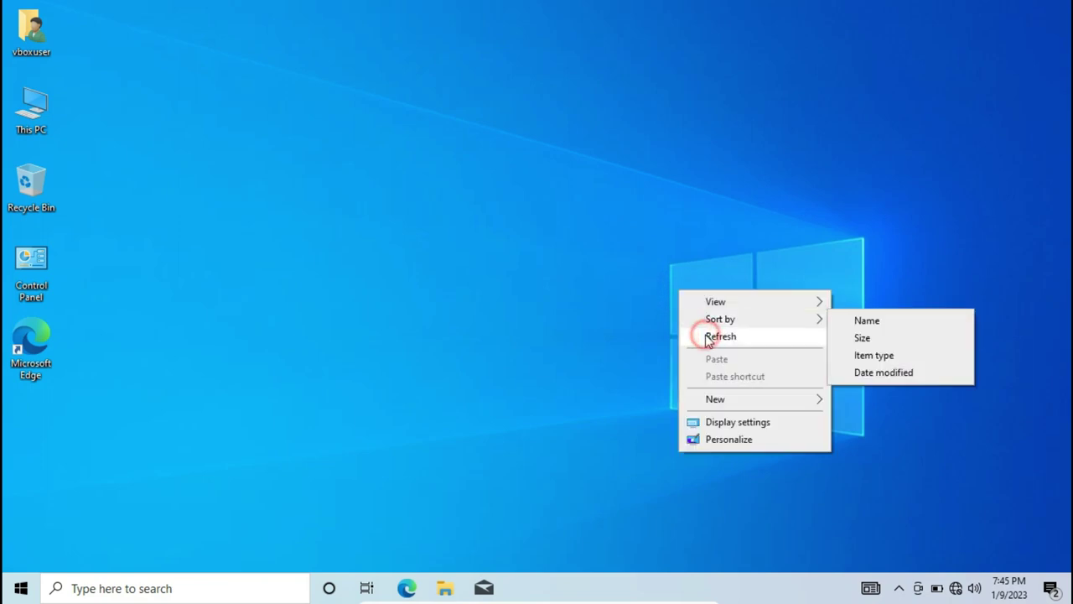
right_click(213, 163)
left_click(257, 208)
left_click(32, 107)
left_click(390, 253)
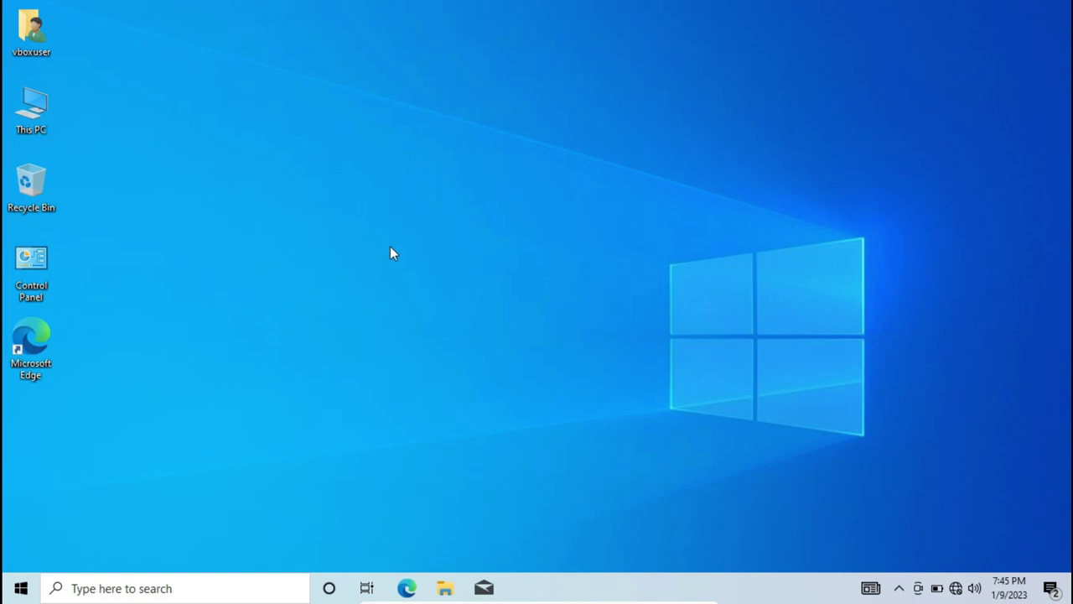
Step: Open This PC, eject the Guest Additions disc from CD Drive (D:), and close the file window
key("super+e")
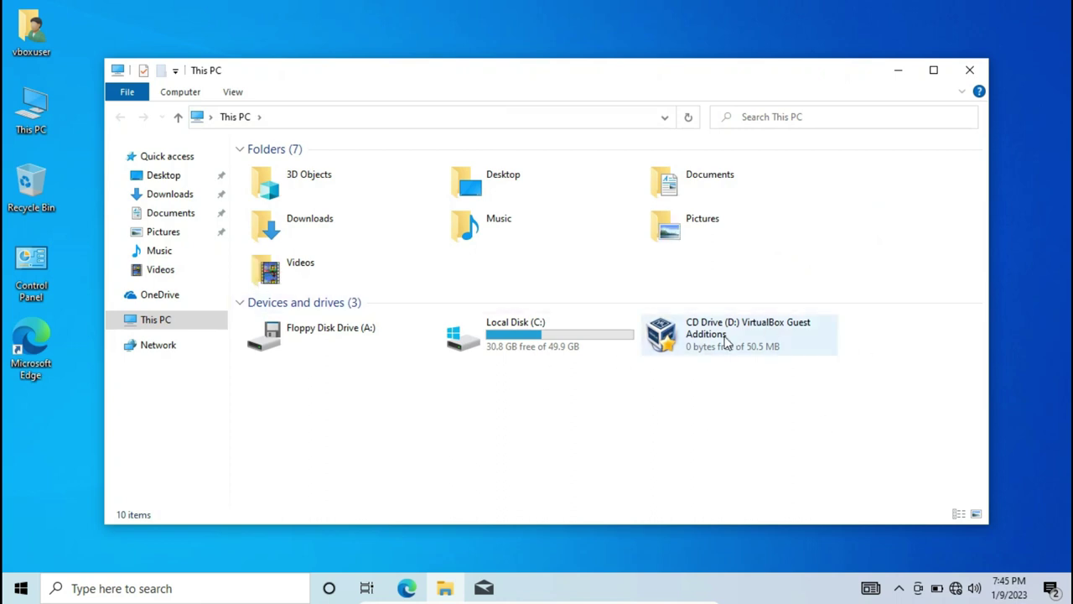
left_click(726, 341)
right_click(726, 340)
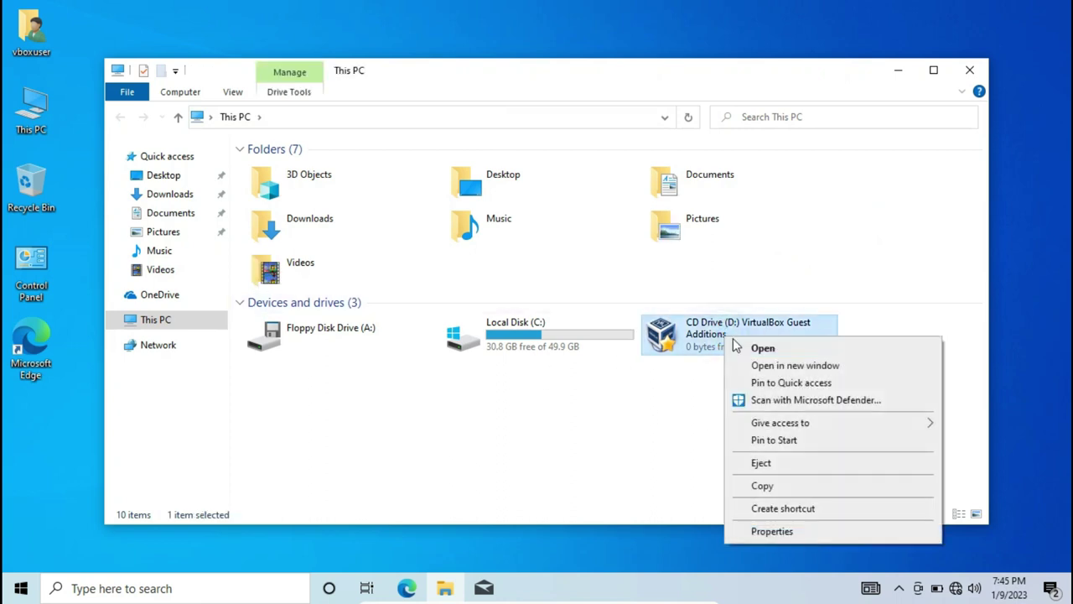
left_click(776, 462)
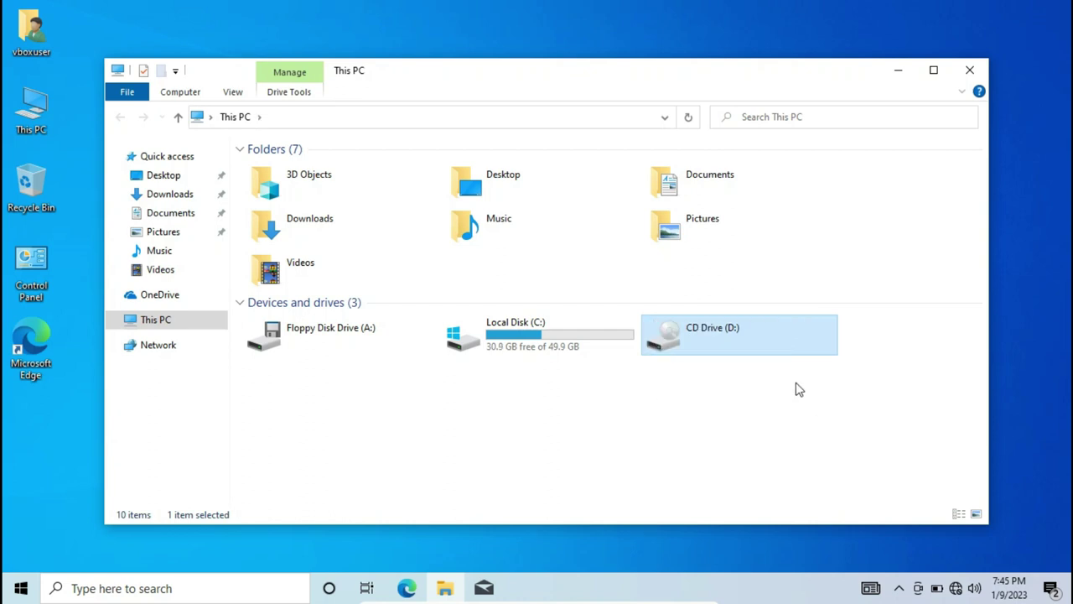
left_click(966, 74)
Step: Refresh the guest's desktop and briefly check the app list and tiles in the Start menu
right_click(547, 91)
left_click(606, 137)
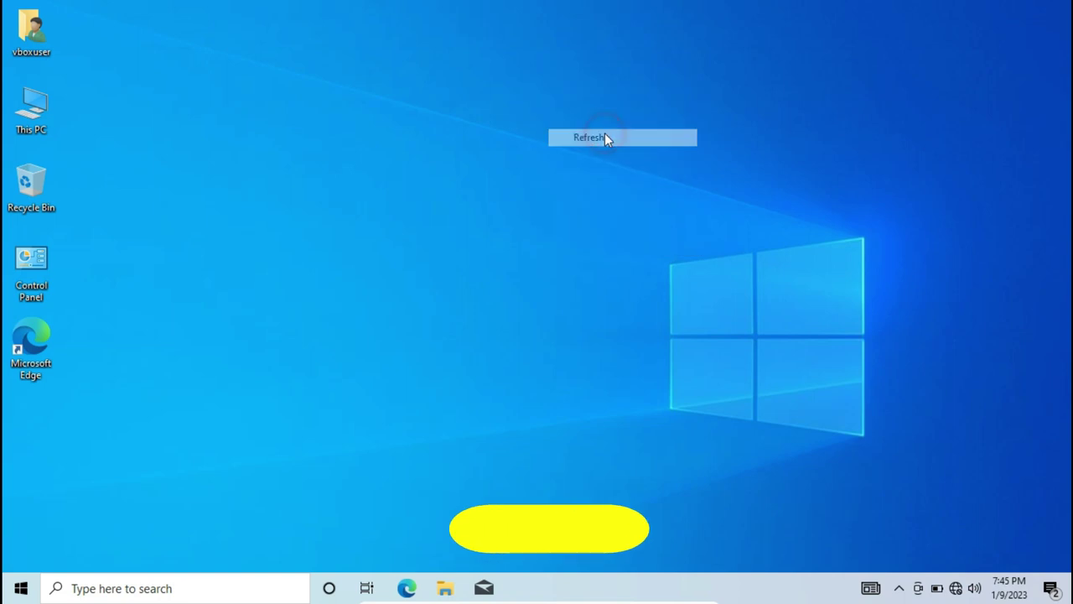
left_click(12, 592)
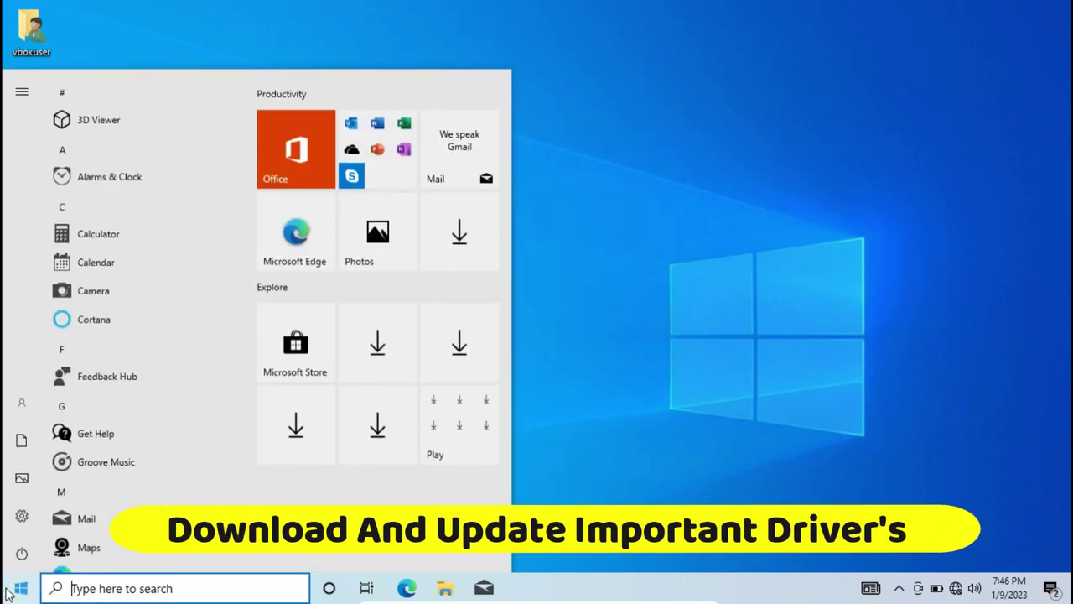
left_click(595, 187)
Step: Look into the Downloads folder from This PC, close the file window, and refresh the desktop
double_click(34, 108)
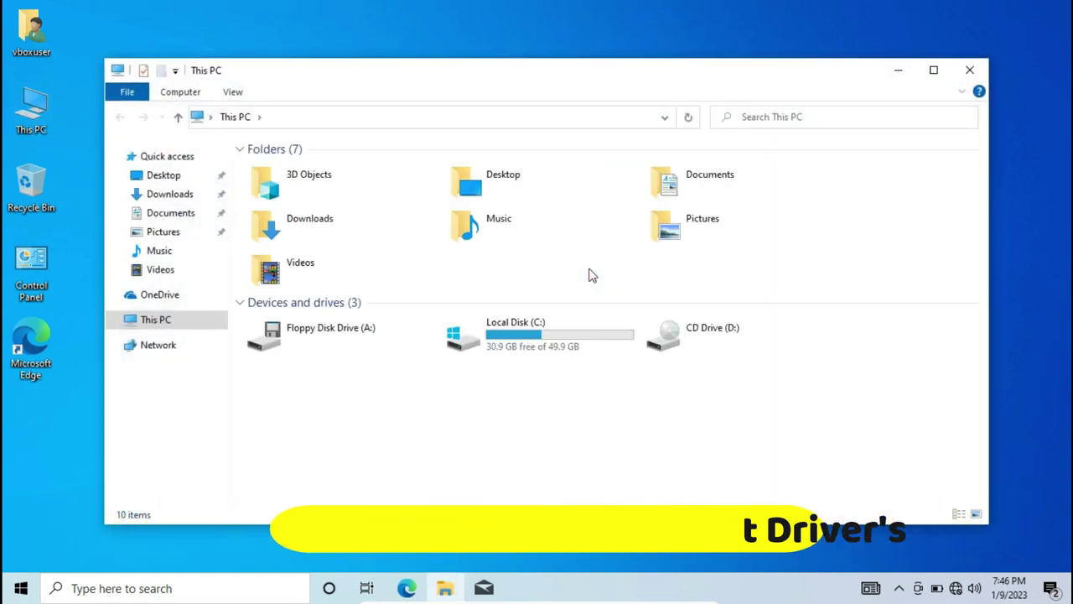
left_click(367, 240)
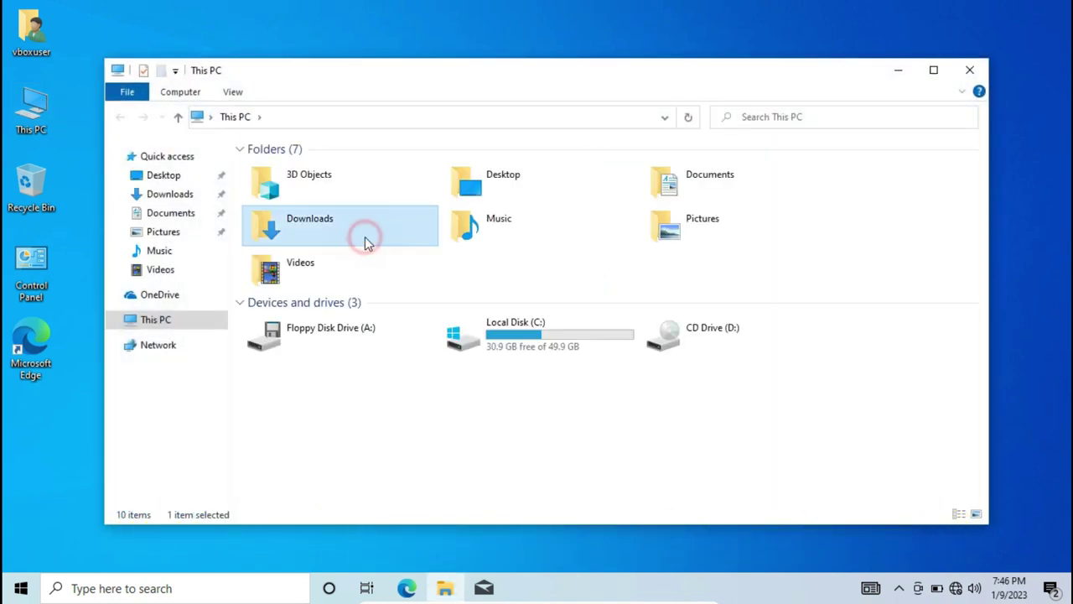
double_click(365, 237)
left_click(970, 70)
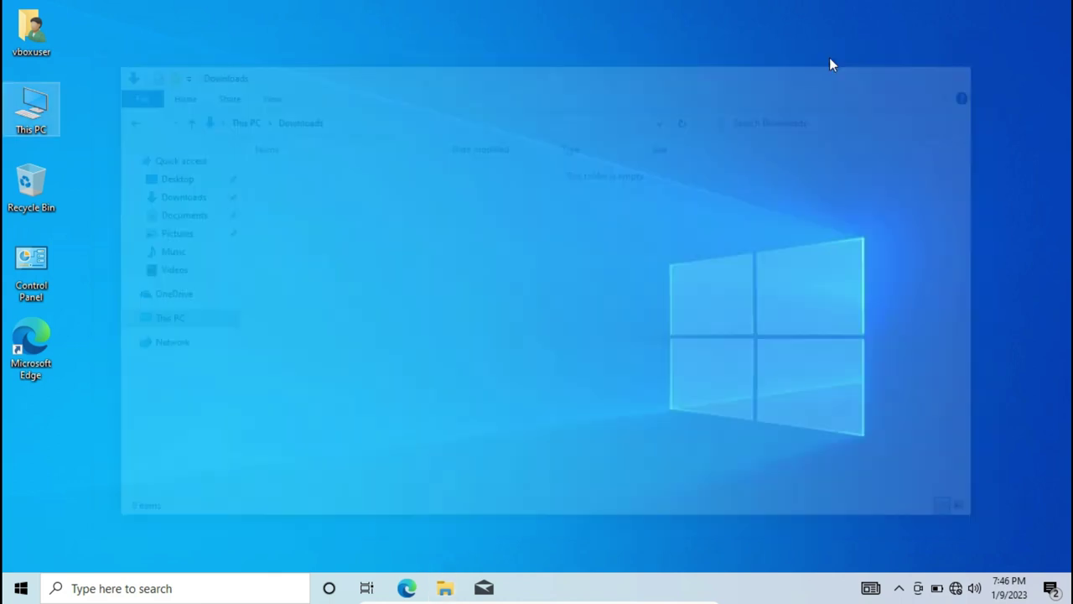
right_click(267, 60)
left_click(302, 104)
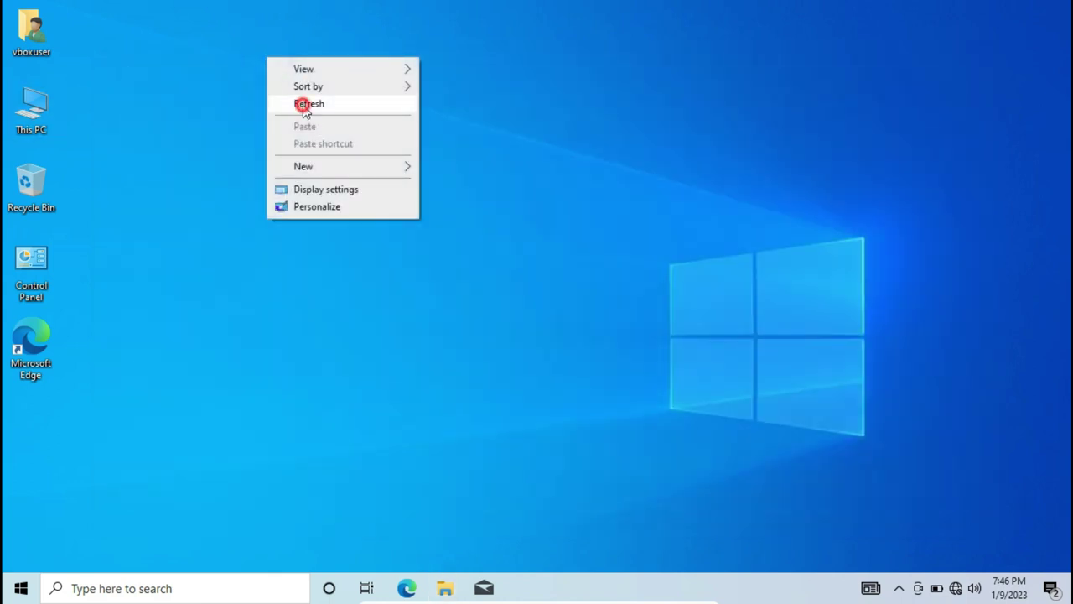
Step: Close the running windows 10 virtual machine and power it off
mouse_move(709, 595)
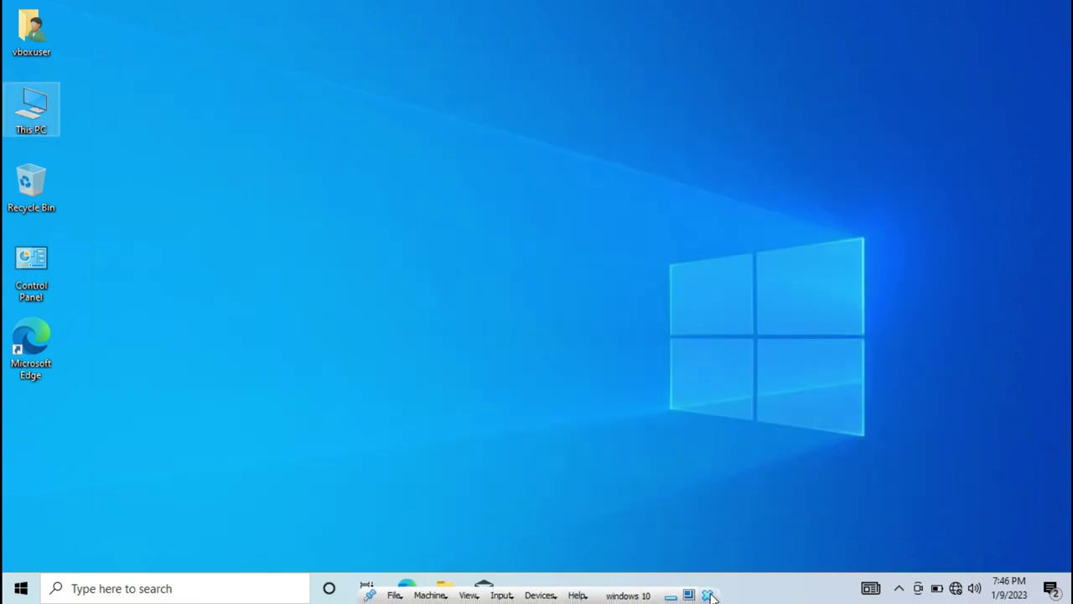
left_click(710, 596)
left_click(502, 326)
left_click(479, 346)
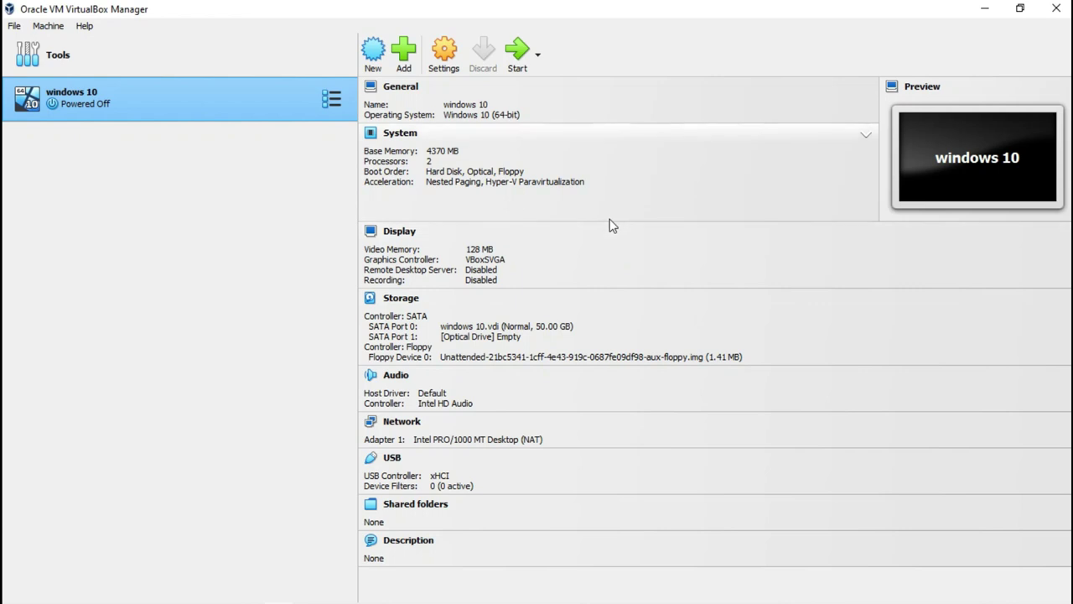
Step: Check the USB settings of the windows 10 virtual machine, accept the settings, and close VirtualBox Manager
left_click(453, 56)
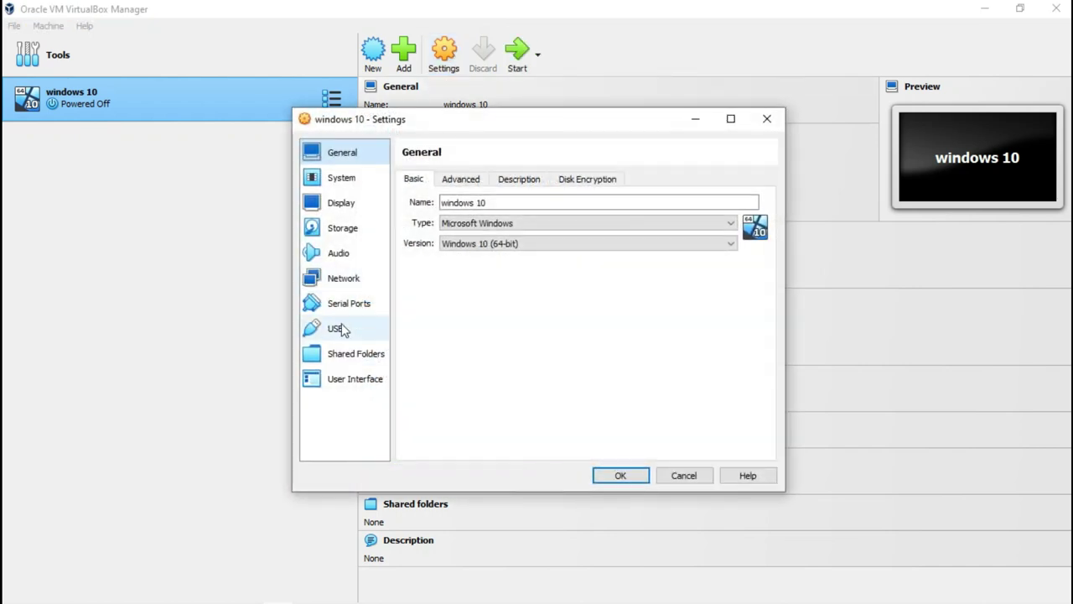
left_click(340, 328)
left_click(617, 476)
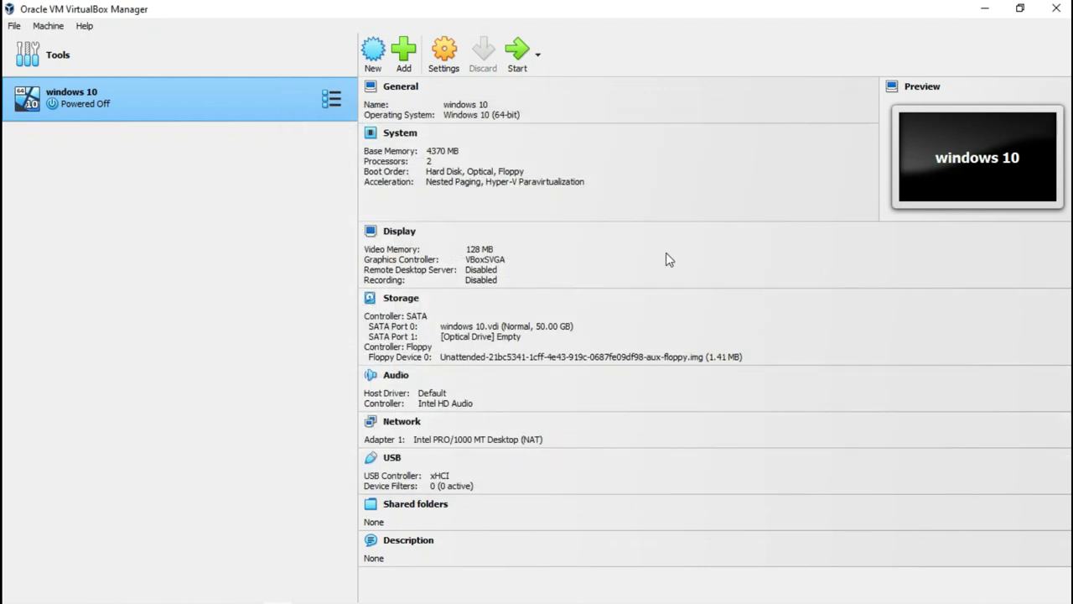
left_click(1054, 10)
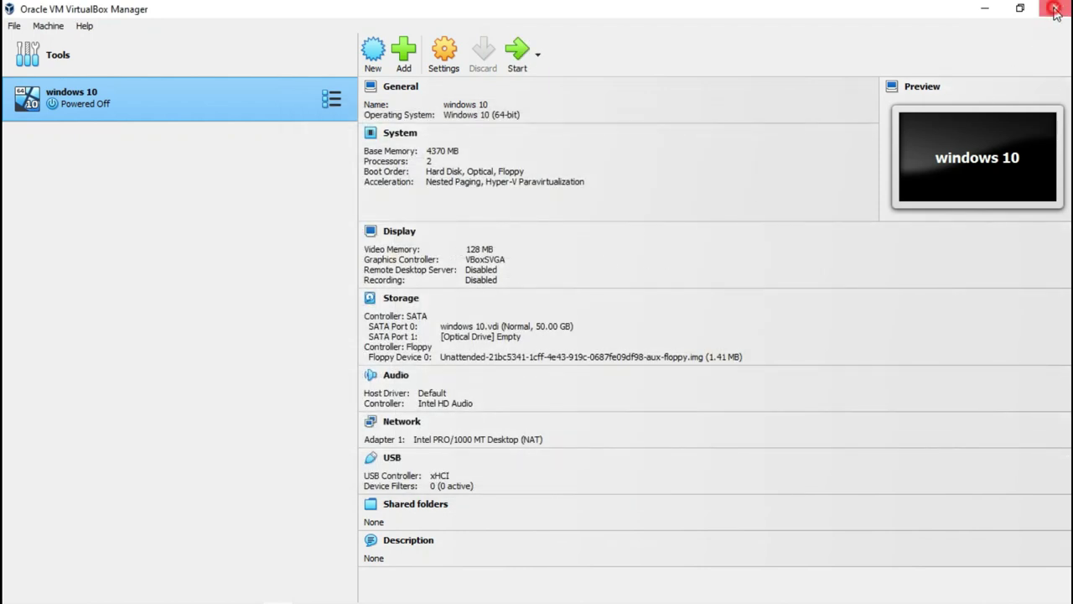